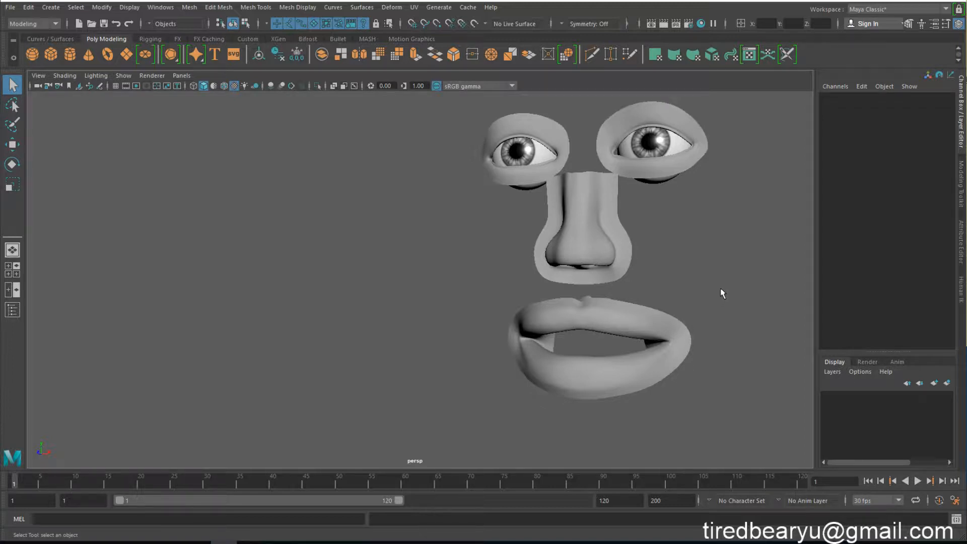
{"action": "middle_click_drag", "start_coordinate": [719, 281], "coordinate": [692, 310], "text": "alt"}
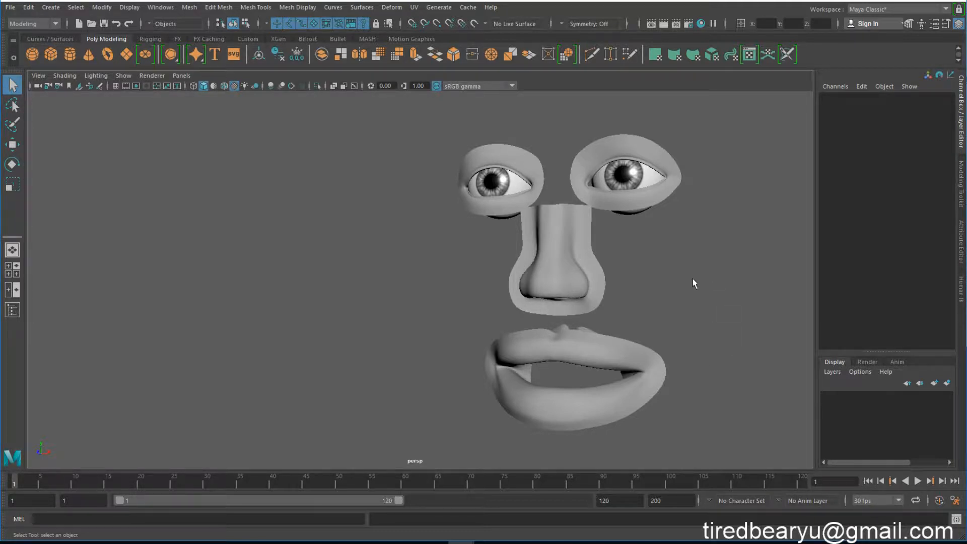
{"action": "left_click_drag", "start_coordinate": [693, 279], "coordinate": [602, 258], "text": "alt"}
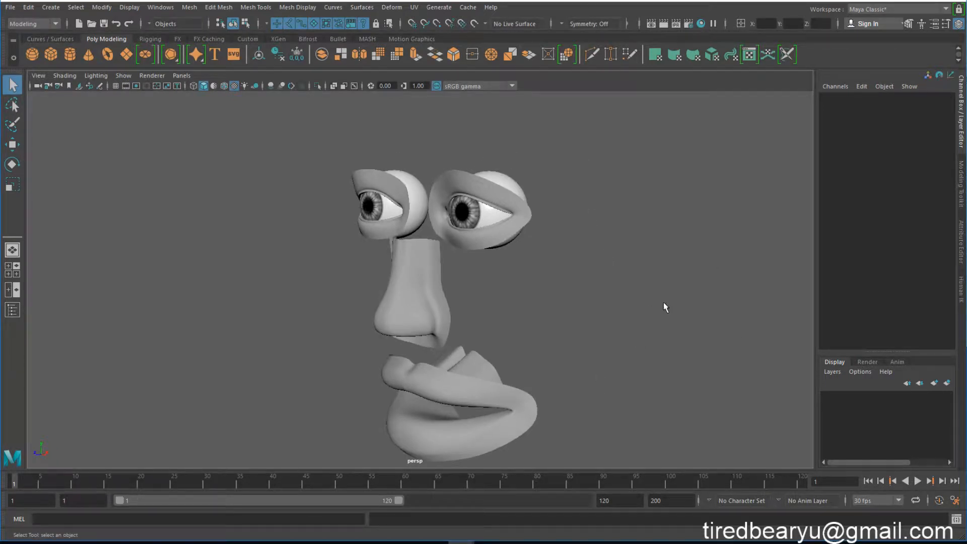
{"action": "left_click_drag", "start_coordinate": [641, 312], "coordinate": [618, 275], "text": "alt"}
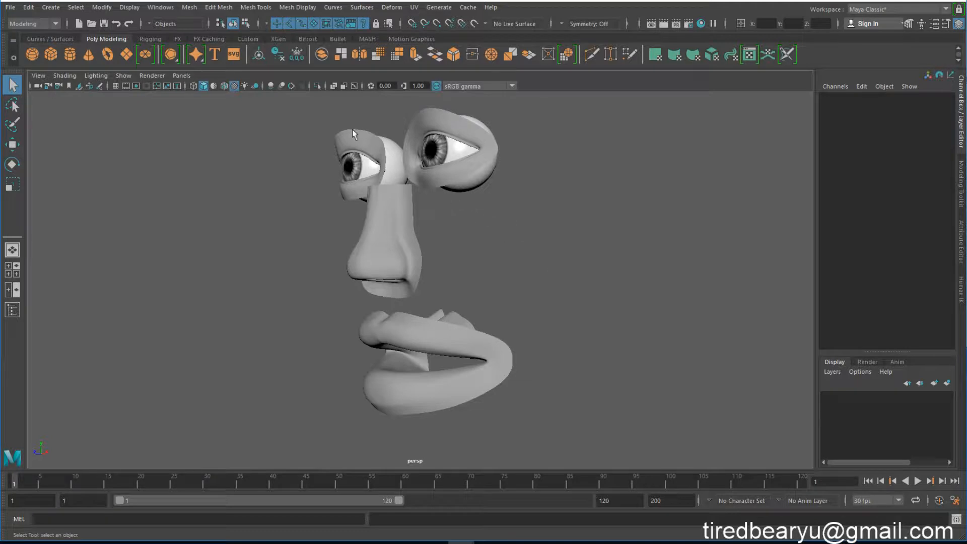
- Create a polygon shaped like an ear outline in the side view, behind the eye and nose, with the Create Polygon tool
{"action": "left_click", "coordinate": [190, 8]}
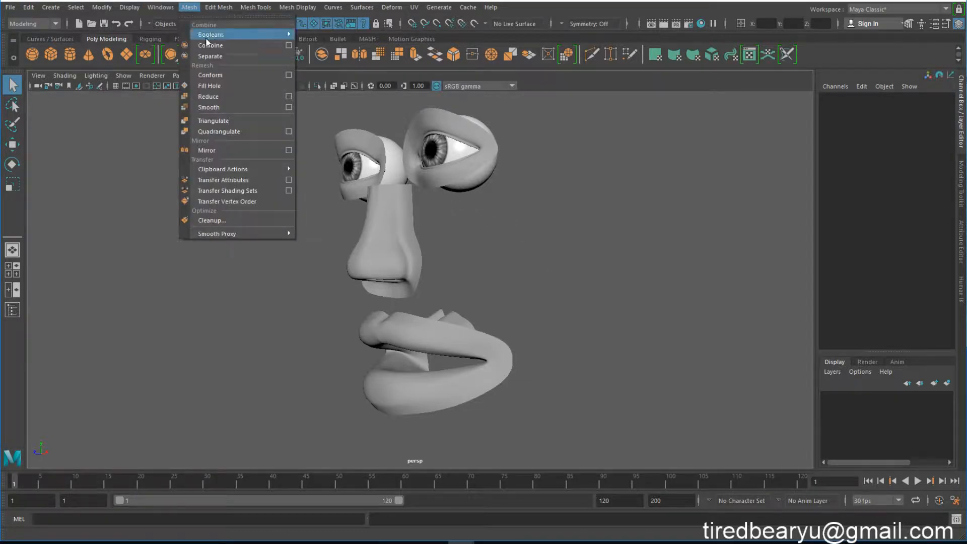
{"action": "mouse_move", "coordinate": [221, 8]}
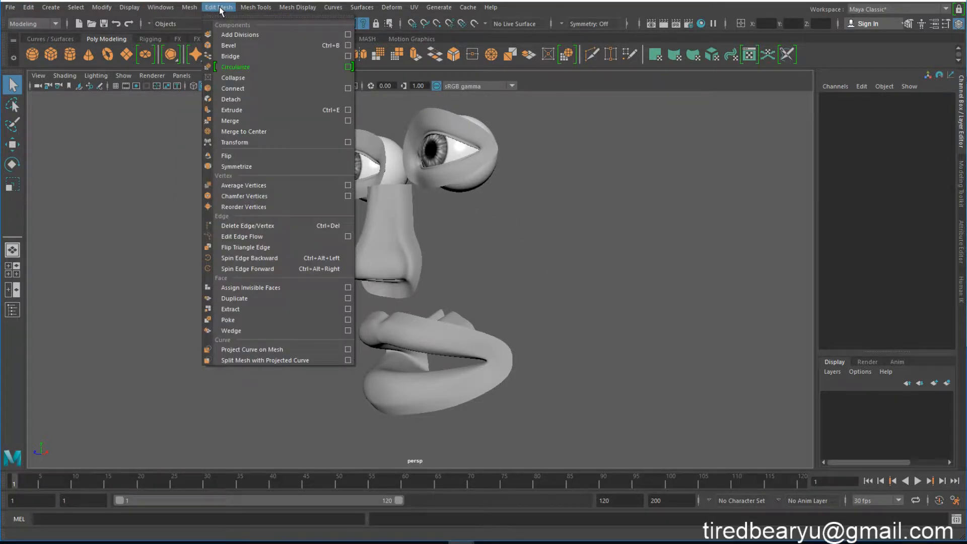
{"action": "mouse_move", "coordinate": [256, 7]}
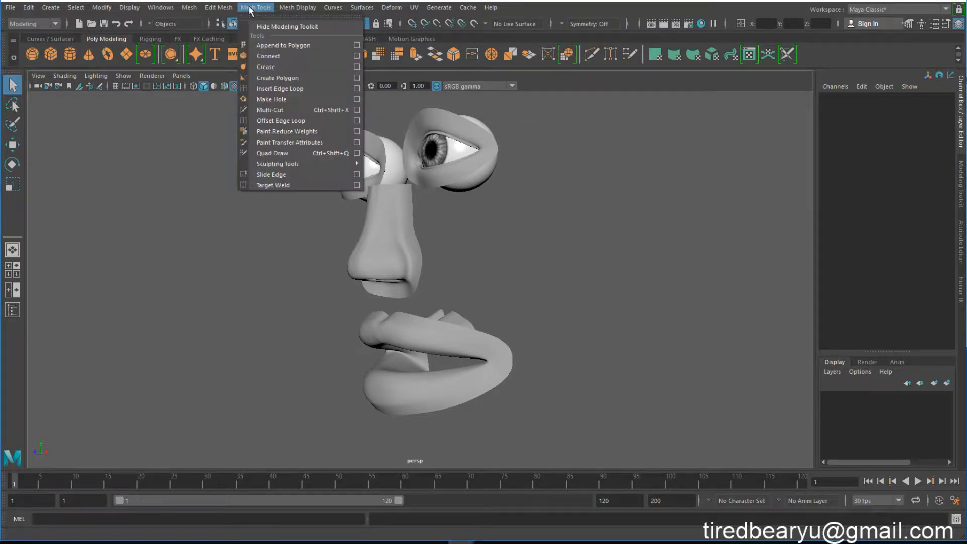
{"action": "left_click", "coordinate": [292, 78]}
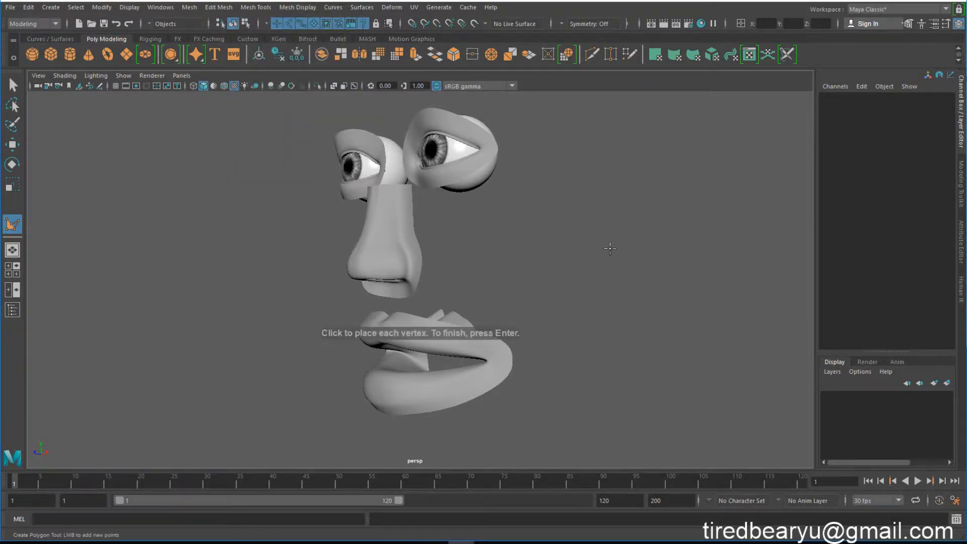
{"action": "key", "text": "space"}
{"action": "key", "text": "space"}
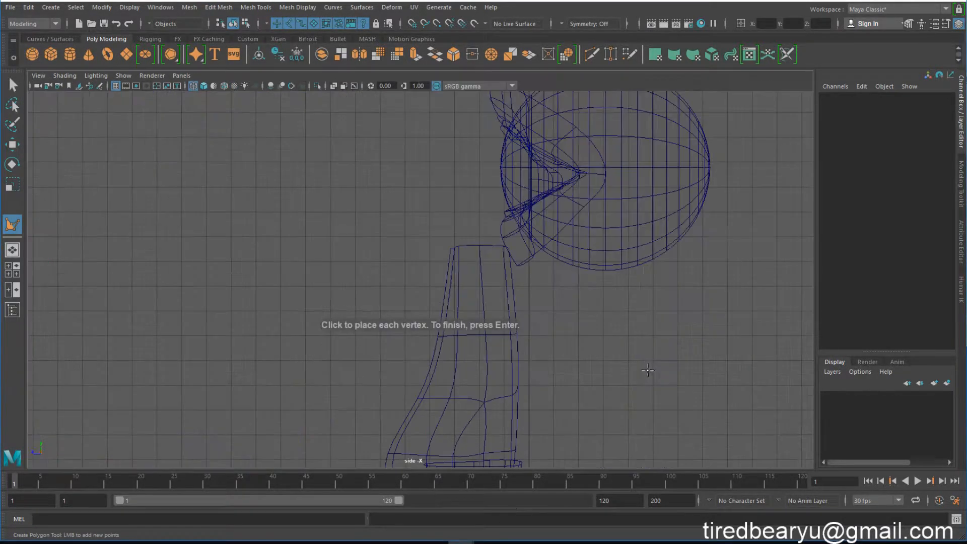
{"action": "scroll", "coordinate": [696, 242], "scroll_direction": "down", "scroll_amount": 7}
{"action": "middle_click_drag", "start_coordinate": [711, 292], "coordinate": [493, 214], "text": "alt"}
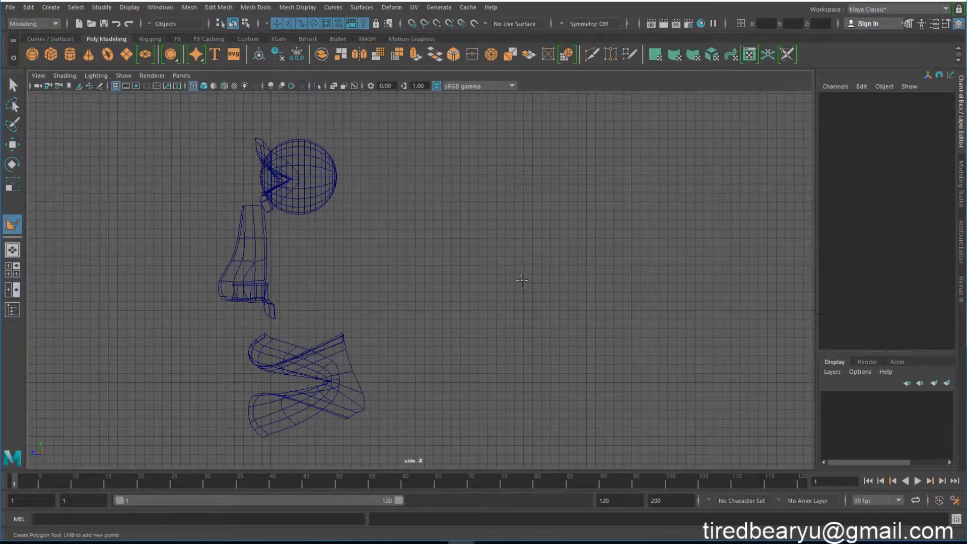
{"action": "middle_click_drag", "start_coordinate": [429, 215], "coordinate": [392, 225], "text": "alt"}
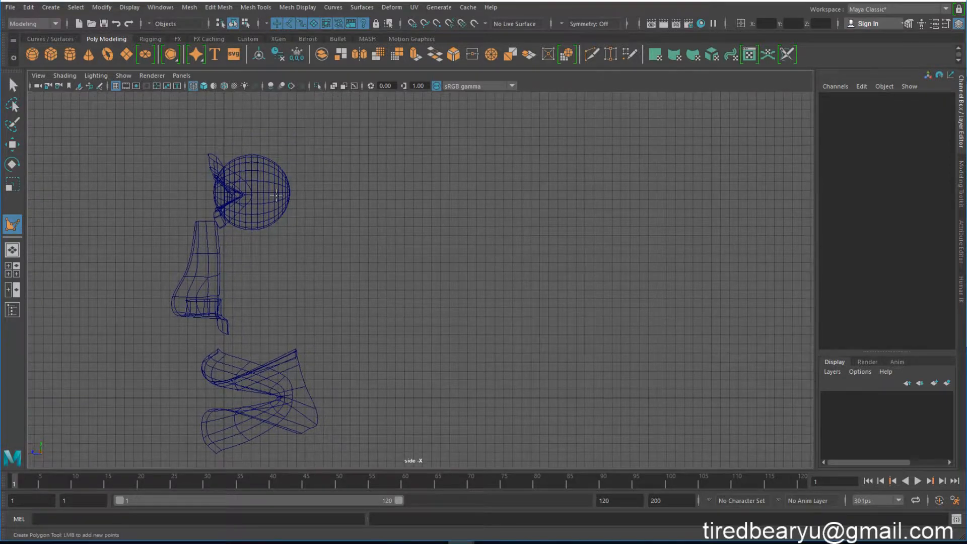
{"action": "left_click", "coordinate": [391, 219]}
{"action": "left_click", "coordinate": [425, 183]}
{"action": "left_click", "coordinate": [507, 216]}
{"action": "left_click", "coordinate": [477, 305]}
{"action": "left_click", "coordinate": [462, 335]}
{"action": "left_click", "coordinate": [449, 366]}
{"action": "left_click", "coordinate": [424, 357]}
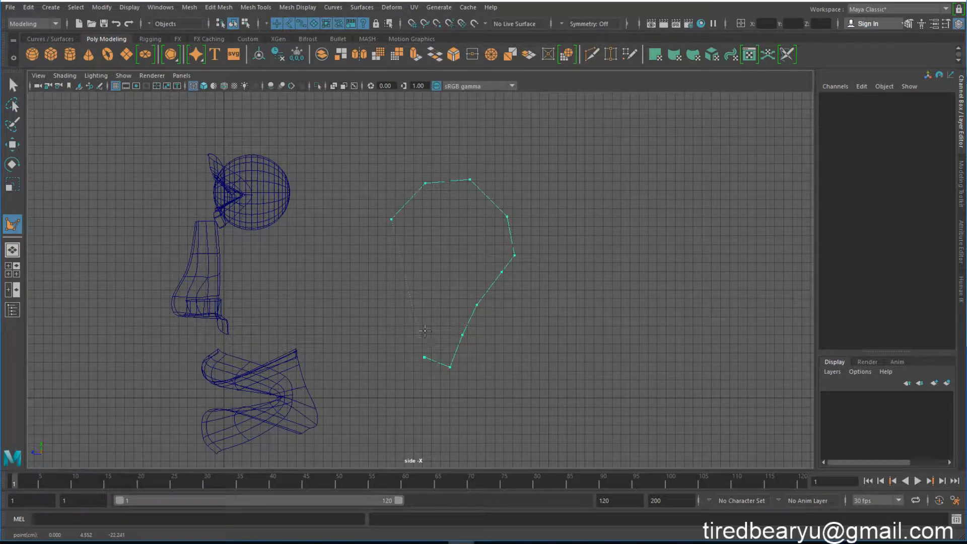
{"action": "left_click", "coordinate": [412, 317]}
{"action": "left_click", "coordinate": [394, 298]}
{"action": "key", "text": "Return"}
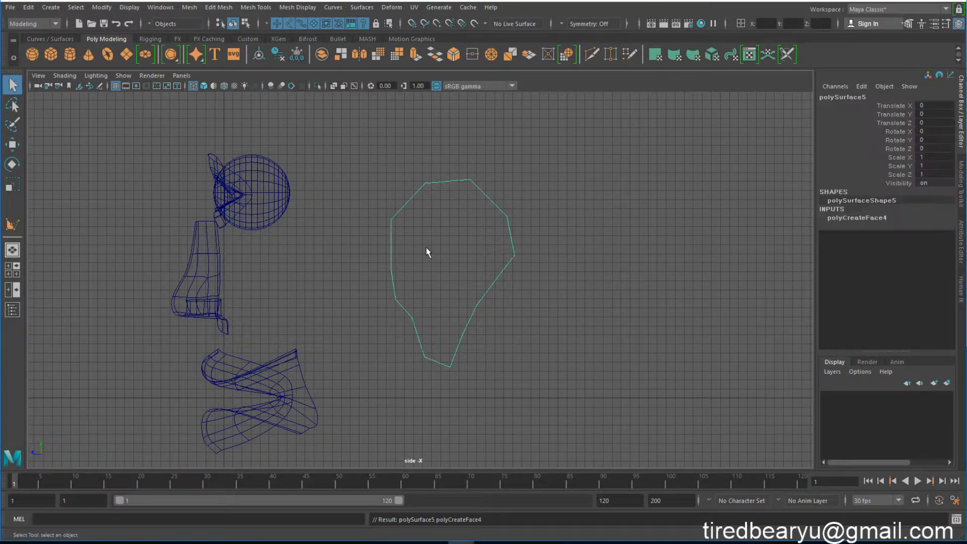
- Move the vertex on the ear outline's lower front edge outward to round off the inward dent
{"action": "right_click_drag", "start_coordinate": [400, 237], "coordinate": [390, 240]}
{"action": "key", "text": "w"}
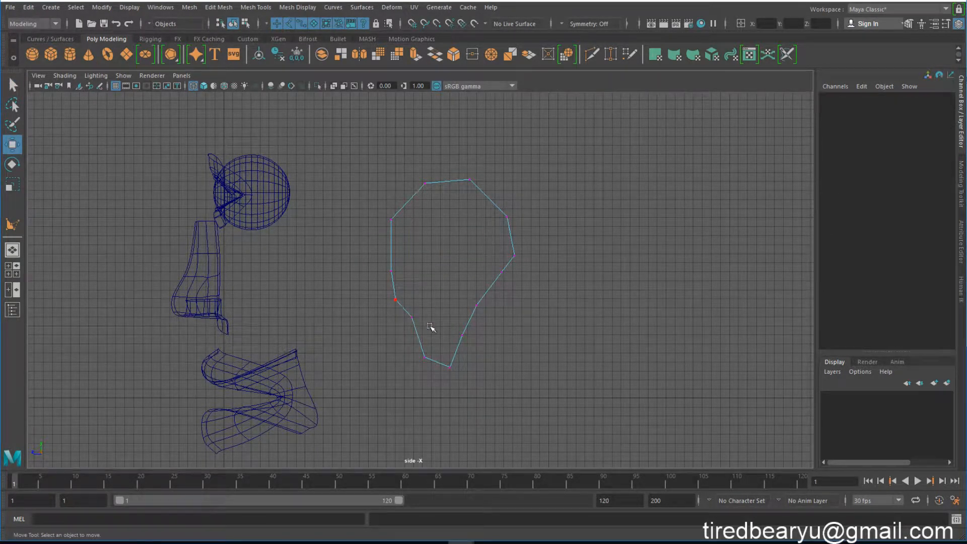
{"action": "left_click", "coordinate": [412, 317]}
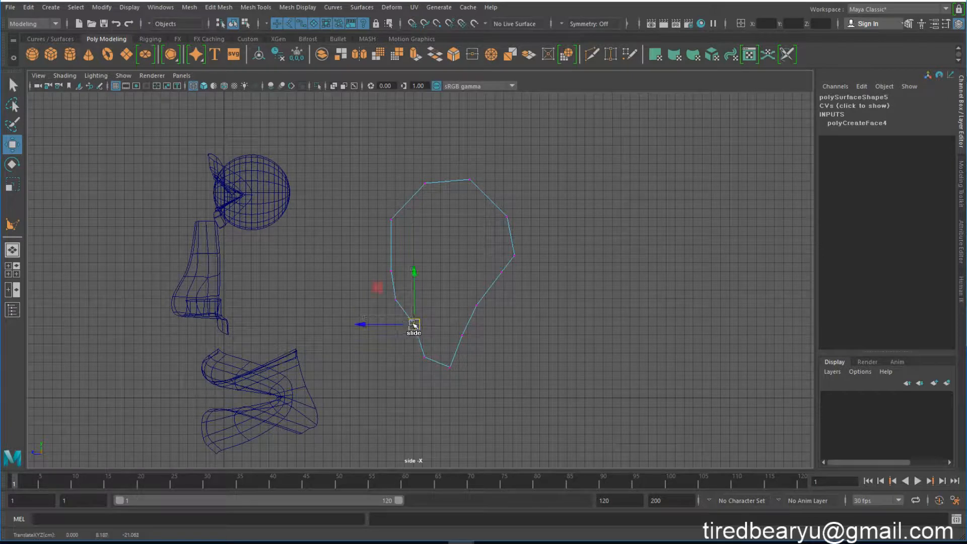
{"action": "double_click", "coordinate": [12, 145]}
{"action": "left_click_drag", "start_coordinate": [73, 146], "coordinate": [150, 108]}
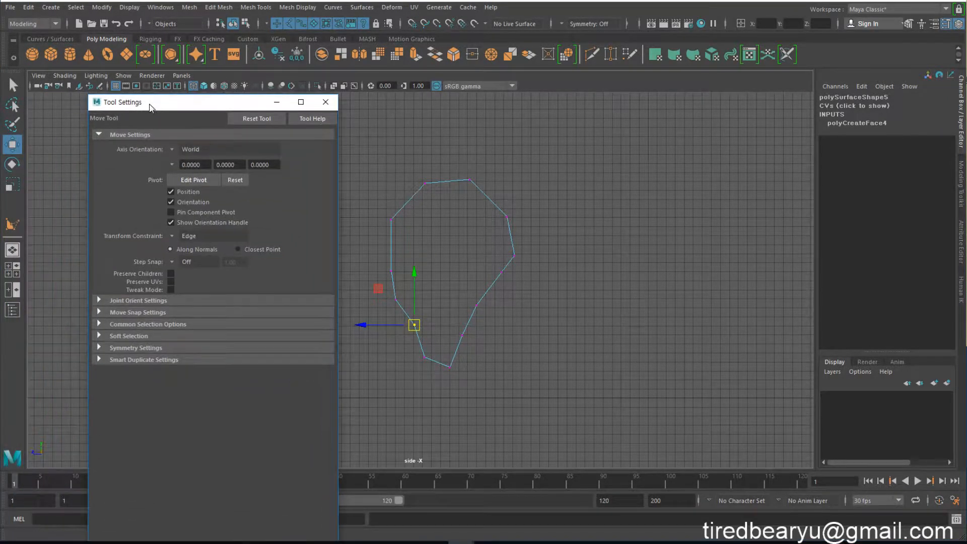
{"action": "left_click", "coordinate": [332, 105]}
{"action": "left_click_drag", "start_coordinate": [414, 324], "coordinate": [402, 331]}
- Reposition the vertices along the ear outline's lower back and bottom tip to widen the lobe
{"action": "left_click", "coordinate": [463, 335]}
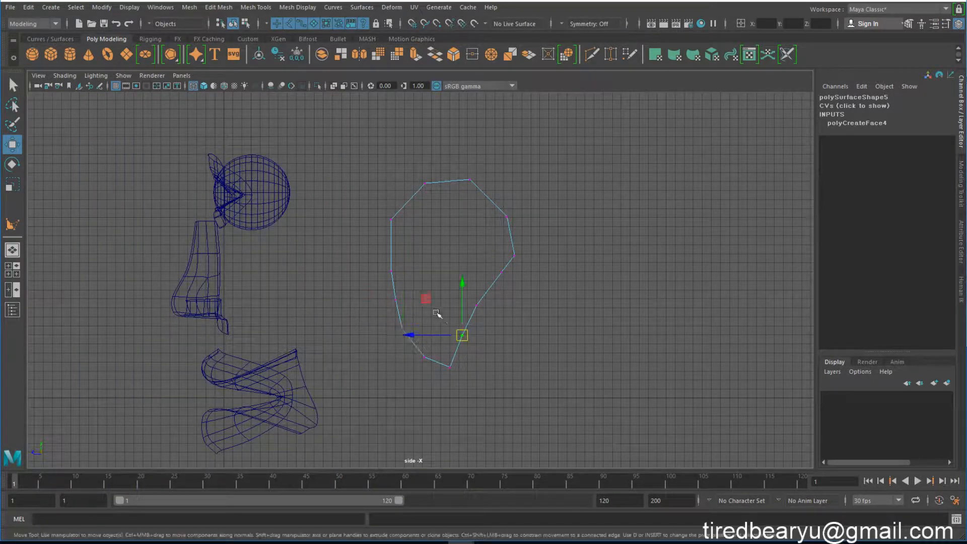
{"action": "left_click_drag", "start_coordinate": [456, 275], "coordinate": [500, 336]}
{"action": "left_click_drag", "start_coordinate": [469, 304], "coordinate": [491, 305]}
{"action": "left_click", "coordinate": [526, 296]}
{"action": "left_click", "coordinate": [513, 280]}
{"action": "left_click_drag", "start_coordinate": [439, 330], "coordinate": [477, 351]}
{"action": "left_click_drag", "start_coordinate": [451, 323], "coordinate": [484, 351]}
{"action": "left_click_drag", "start_coordinate": [461, 324], "coordinate": [503, 384]}
- Shift the three bottom vertices of the ear outline slightly up and forward, and adjust the lobe's back vertex
{"action": "left_click", "coordinate": [416, 338]}
{"action": "mouse_move", "coordinate": [426, 318]}
{"action": "middle_mouse_down"}
{"action": "mouse_move", "coordinate": [448, 352]}
{"action": "mouse_move", "coordinate": [429, 333]}
{"action": "middle_mouse_up"}
{"action": "left_click", "coordinate": [488, 401]}
{"action": "left_click_drag", "start_coordinate": [497, 408], "coordinate": [410, 337]}
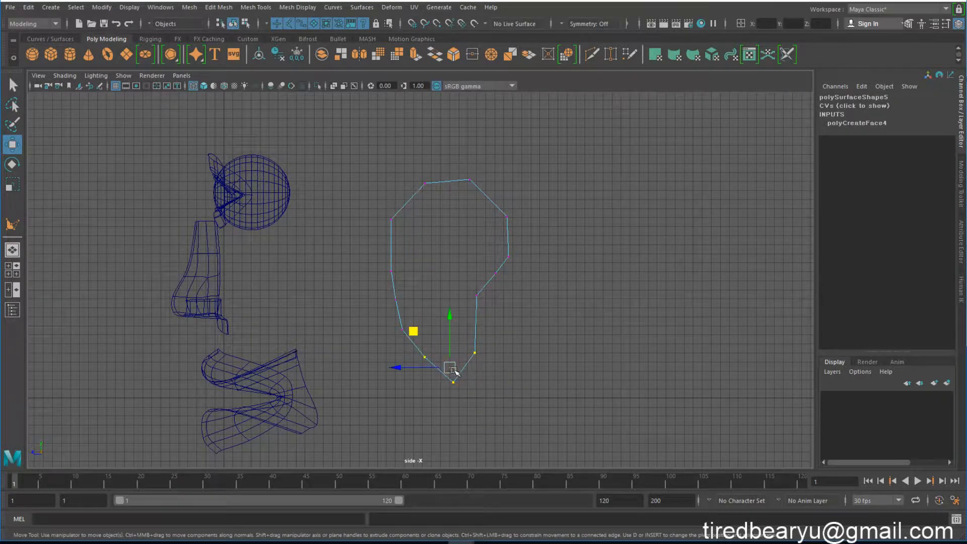
{"action": "left_click_drag", "start_coordinate": [449, 367], "coordinate": [438, 358]}
{"action": "left_click", "coordinate": [504, 356]}
{"action": "left_click_drag", "start_coordinate": [452, 320], "coordinate": [467, 341]}
- Extrude all border edges of the ear outline outward to form a narrow rim, and return to object selection
{"action": "right_click_drag", "start_coordinate": [530, 276], "coordinate": [533, 207]}
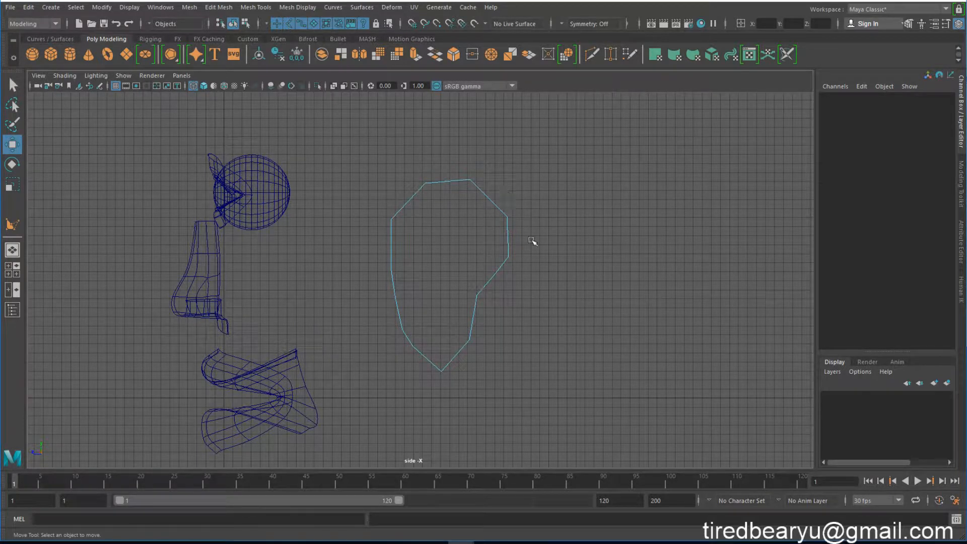
{"action": "right_click_drag", "start_coordinate": [442, 181], "coordinate": [492, 160]}
{"action": "left_click_drag", "start_coordinate": [381, 137], "coordinate": [596, 409]}
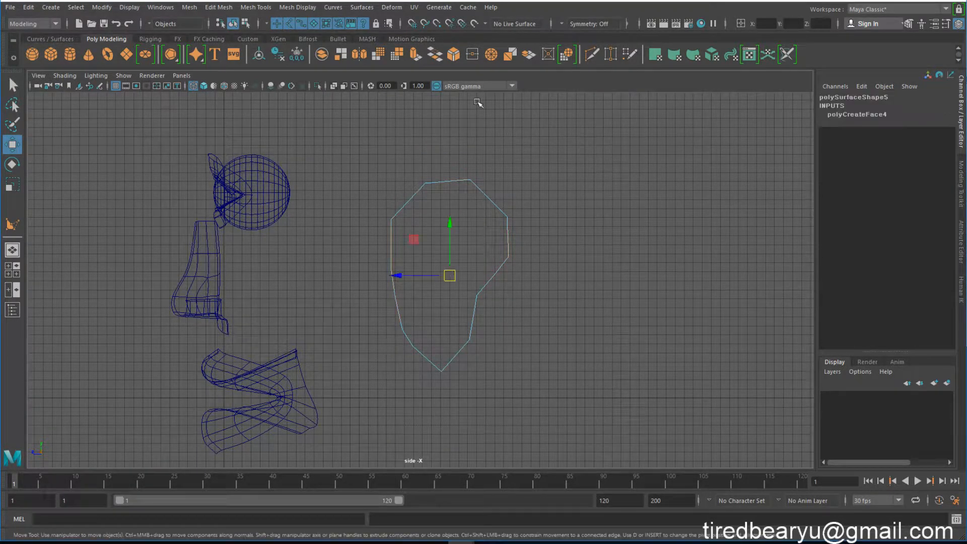
{"action": "left_click", "coordinate": [415, 55]}
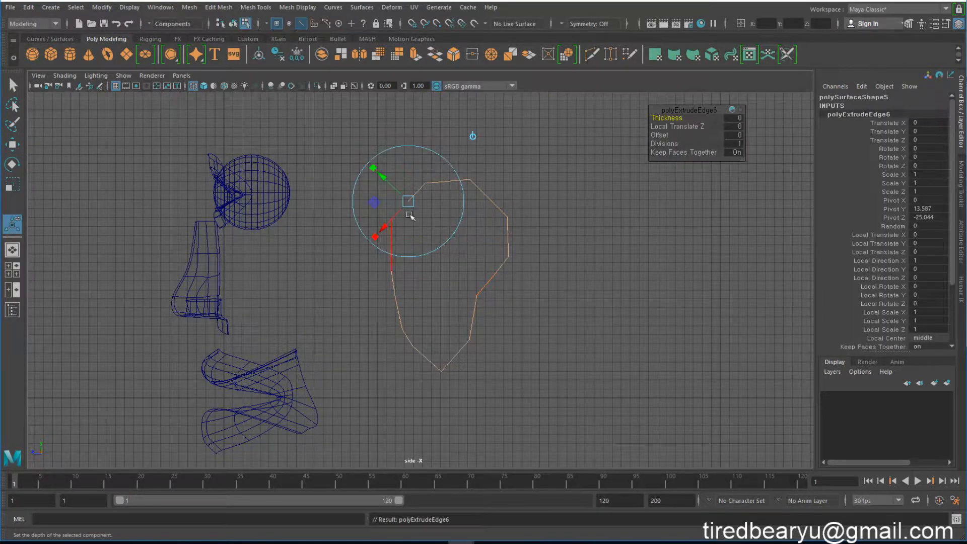
{"action": "left_click_drag", "start_coordinate": [380, 182], "coordinate": [368, 164]}
{"action": "right_click_drag", "start_coordinate": [493, 238], "coordinate": [534, 209]}
{"action": "left_click", "coordinate": [649, 286]}
{"action": "left_click", "coordinate": [530, 292]}
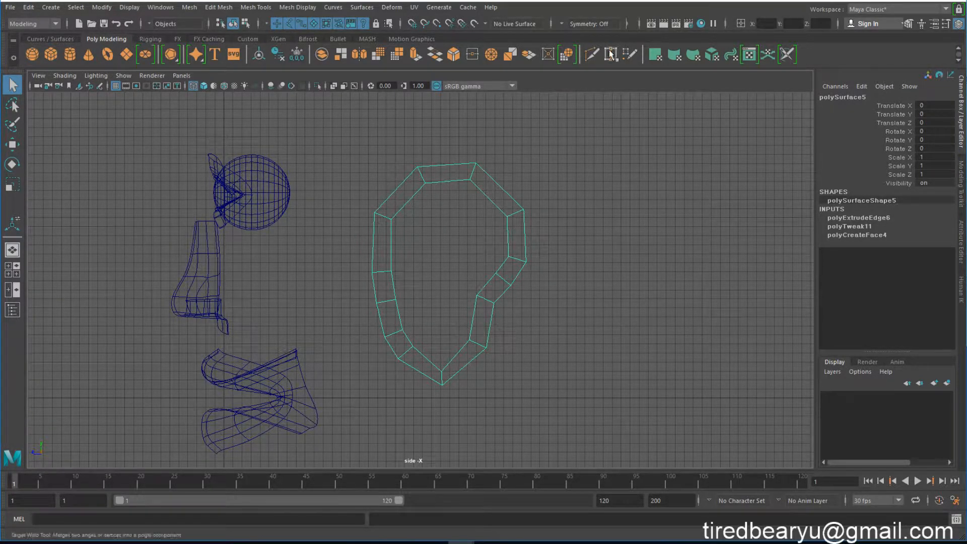
- Cut an edge with Multi-Cut across the ear's inner face between the upper front and upper back vertices
{"action": "left_click", "coordinate": [593, 54]}
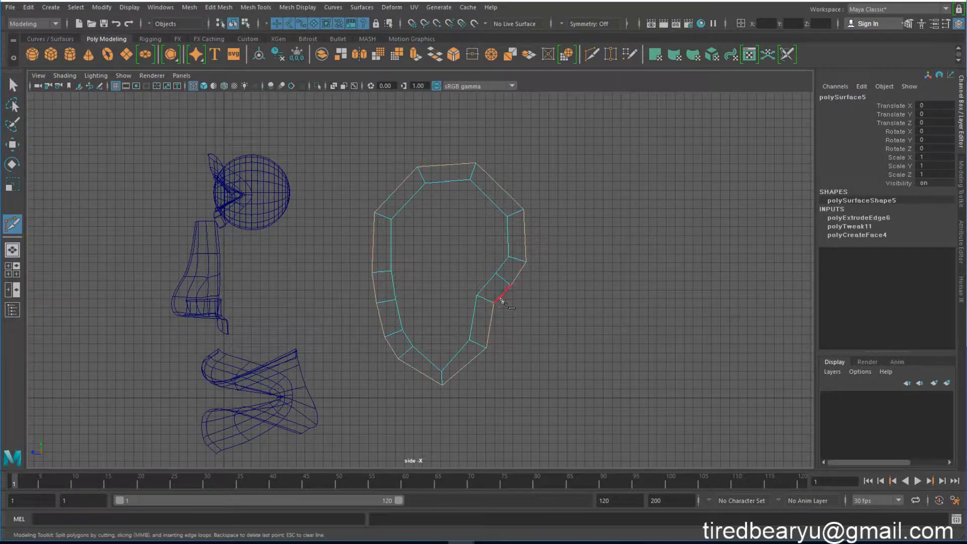
{"action": "left_click", "coordinate": [390, 219]}
{"action": "key", "text": "Escape"}
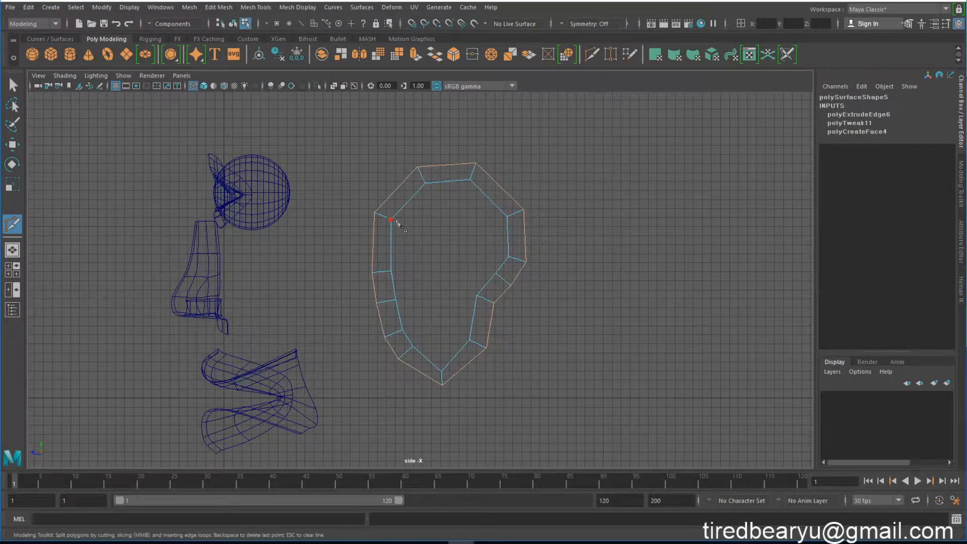
{"action": "left_click", "coordinate": [391, 219]}
{"action": "left_click", "coordinate": [506, 216]}
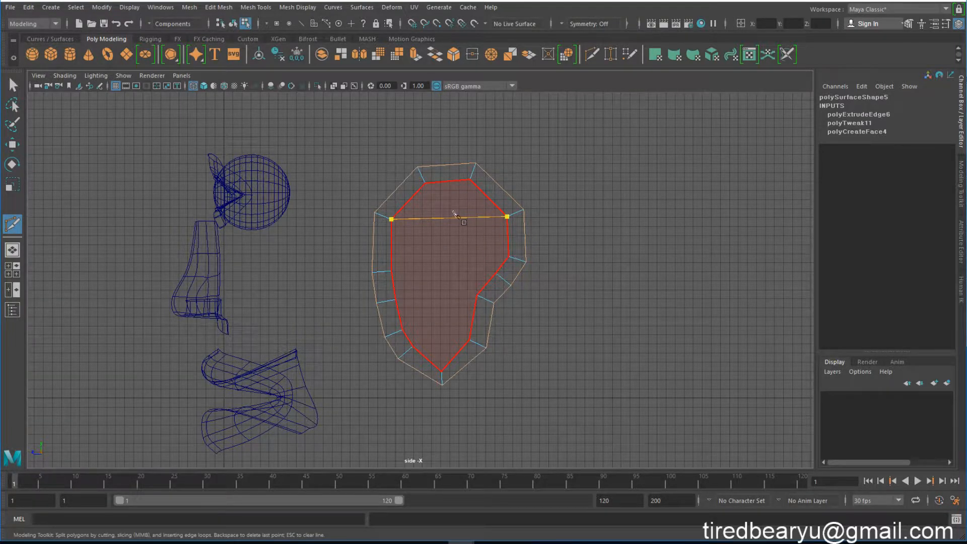
{"action": "key", "text": "Return"}
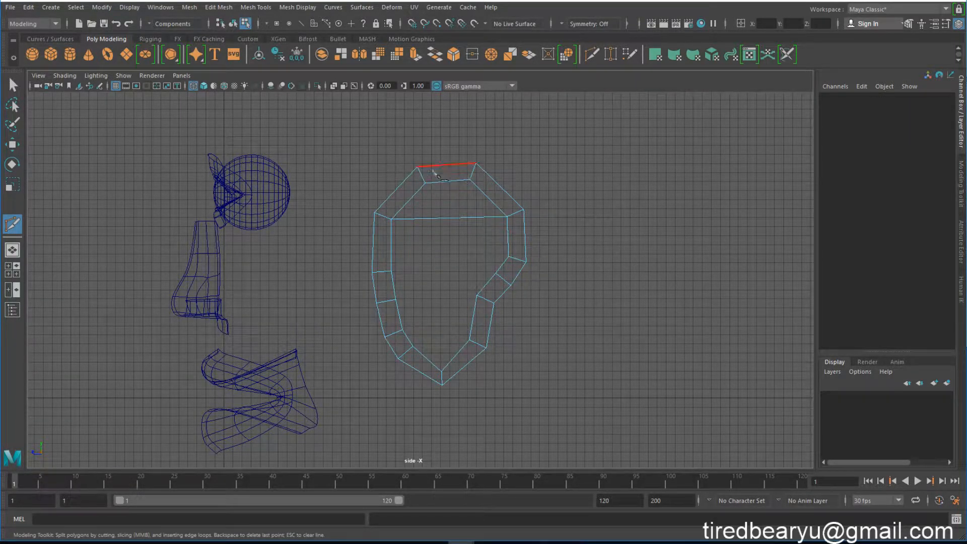
- Cut four more crosswise edges below it, connecting each inner front vertex to its matching back vertex down to the lobe
{"action": "left_click", "coordinate": [391, 271]}
{"action": "left_click", "coordinate": [509, 258]}
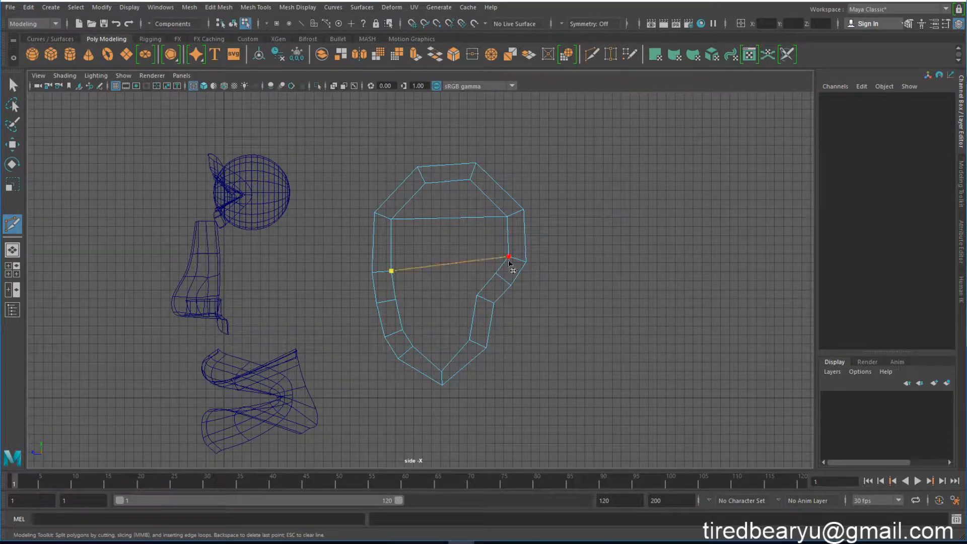
{"action": "key", "text": "Return"}
{"action": "left_click", "coordinate": [395, 299]}
{"action": "left_click", "coordinate": [495, 274]}
{"action": "key", "text": "Return"}
{"action": "left_click", "coordinate": [402, 329]}
{"action": "left_click", "coordinate": [477, 295]}
{"action": "key", "text": "Return"}
{"action": "left_click", "coordinate": [413, 347]}
{"action": "left_click", "coordinate": [469, 343]}
{"action": "key", "text": "Return"}
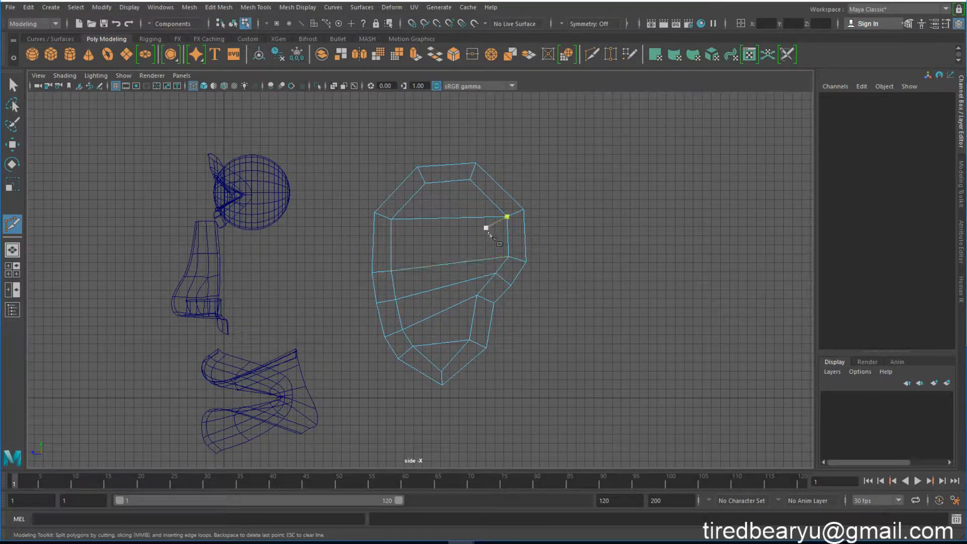
- Cut two lengthwise edges from the inner top vertices, one to the lower front vertex and one to the notch above the lobe
{"action": "left_click", "coordinate": [426, 184]}
{"action": "left_click", "coordinate": [413, 347]}
{"action": "right_click", "coordinate": [416, 348]}
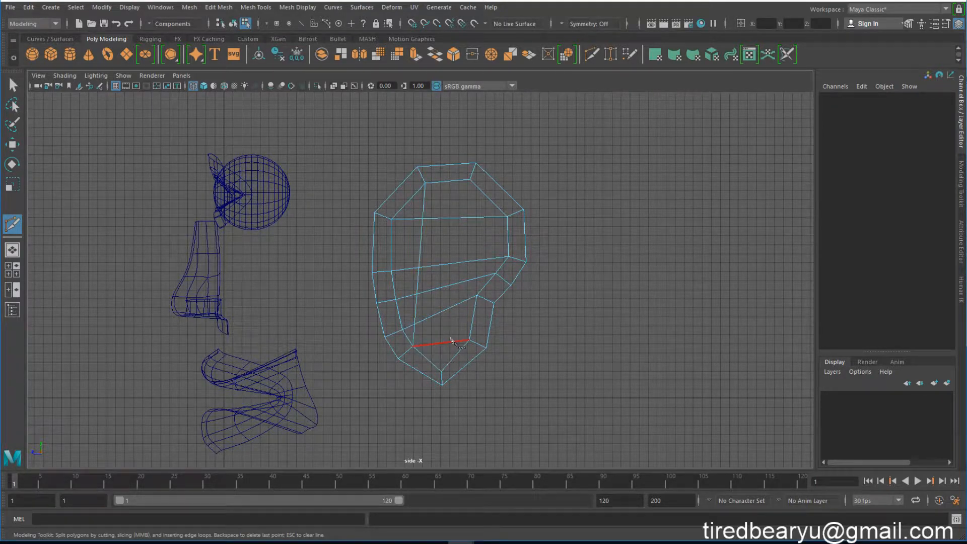
{"action": "left_click", "coordinate": [470, 179]}
{"action": "left_click", "coordinate": [476, 294]}
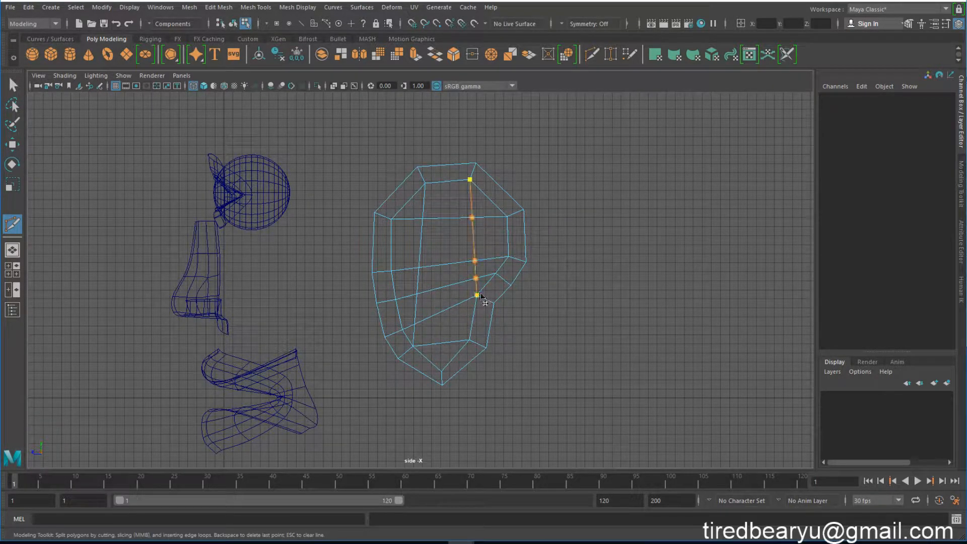
{"action": "right_click", "coordinate": [493, 304]}
{"action": "left_click", "coordinate": [418, 267]}
{"action": "key", "text": "Escape"}
{"action": "key", "text": "w"}
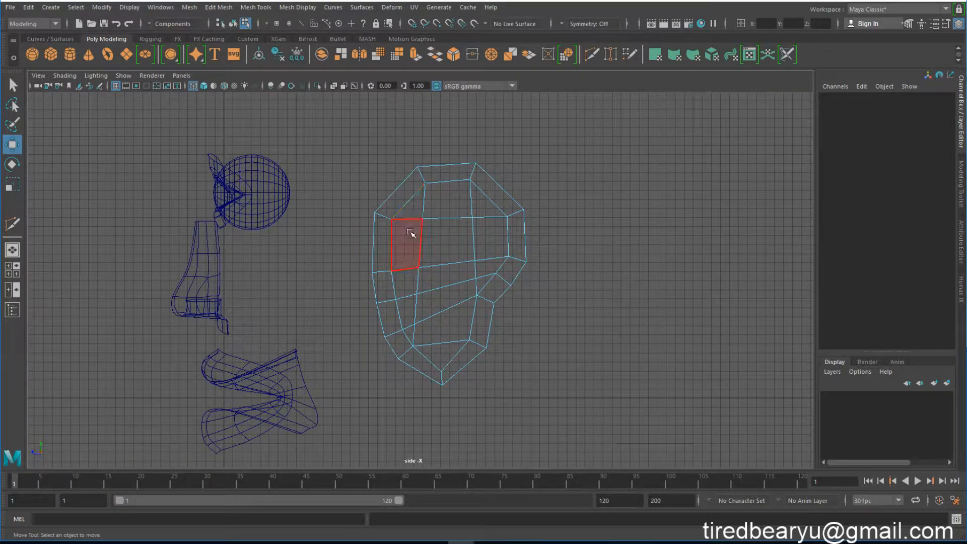
- In the perspective view, select the ear's rim faces from the upper front over the top and down the back to the lobe
{"action": "key", "text": "space"}
{"action": "key", "text": "space"}
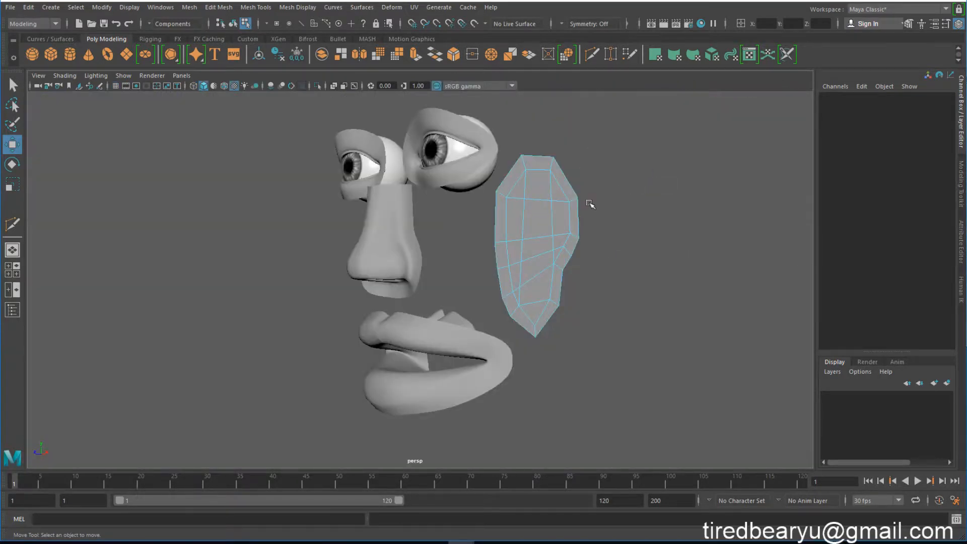
{"action": "left_click_drag", "start_coordinate": [590, 205], "coordinate": [428, 190], "text": "alt"}
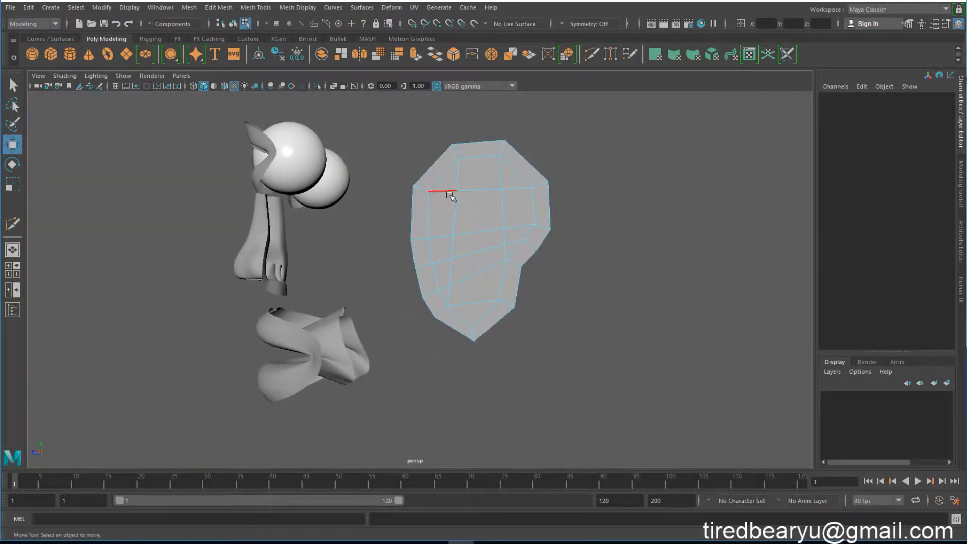
{"action": "left_click", "coordinate": [434, 166]}
{"action": "left_click", "coordinate": [481, 149], "text": "shift"}
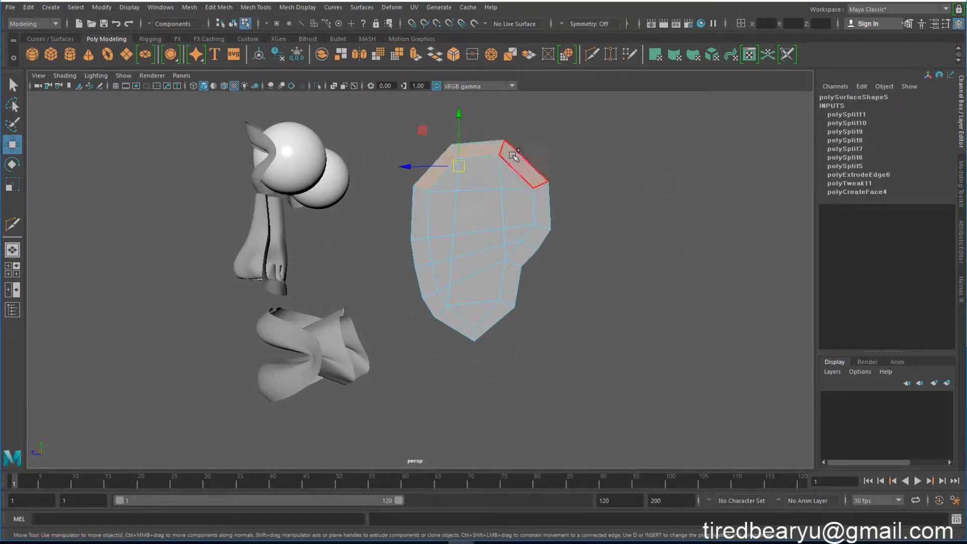
{"action": "left_click", "coordinate": [526, 162], "text": "shift"}
{"action": "left_click", "coordinate": [545, 201], "text": "shift"}
{"action": "left_click", "coordinate": [535, 226], "text": "shift"}
{"action": "left_click", "coordinate": [524, 252], "text": "shift"}
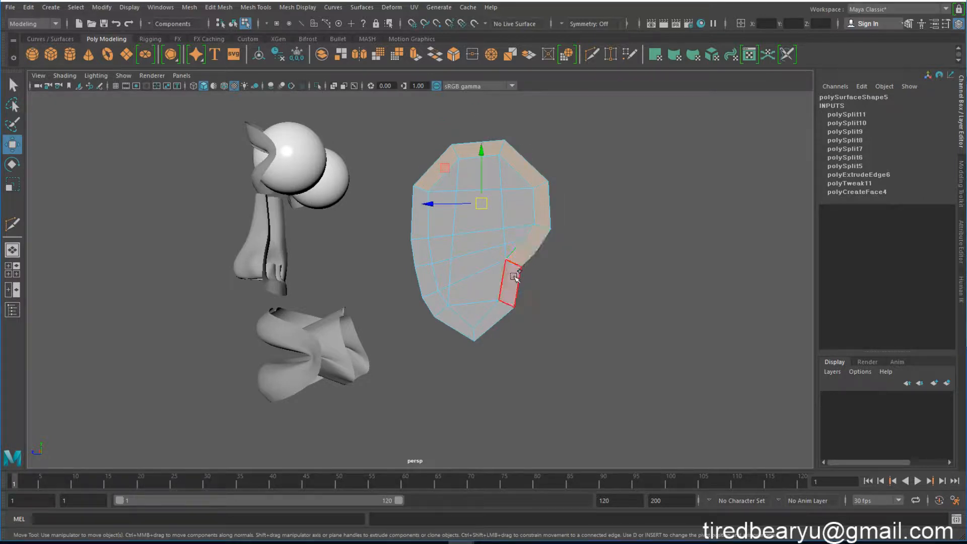
{"action": "left_click", "coordinate": [515, 282], "text": "shift"}
{"action": "left_click", "coordinate": [504, 310], "text": "shift"}
{"action": "left_click", "coordinate": [458, 320], "text": "shift"}
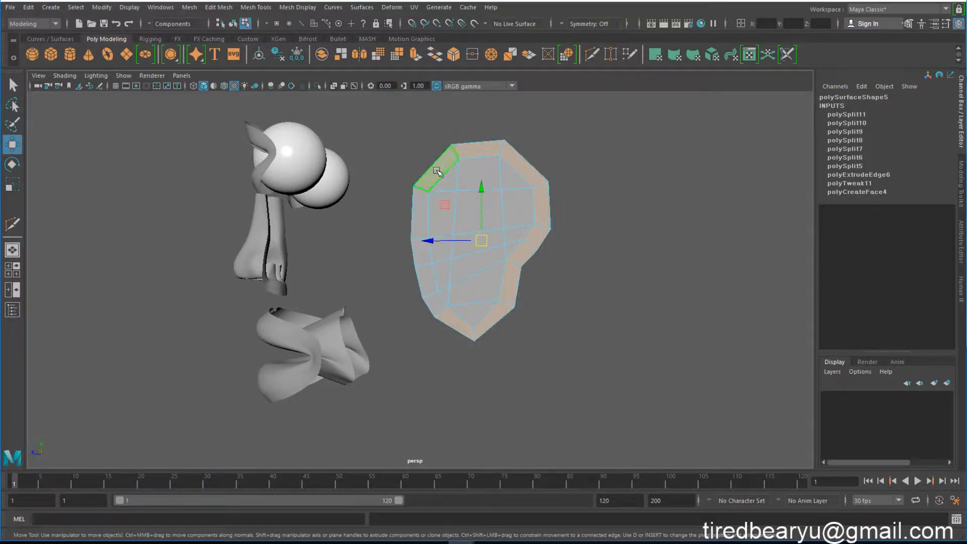
- Add the front rim faces and the small inner tragus face to the selection, then extrude them with Local Translate Z -3.308
{"action": "left_click_drag", "start_coordinate": [517, 333], "coordinate": [523, 339], "text": "alt"}
{"action": "scroll", "coordinate": [523, 339], "scroll_direction": "up", "scroll_amount": 1}
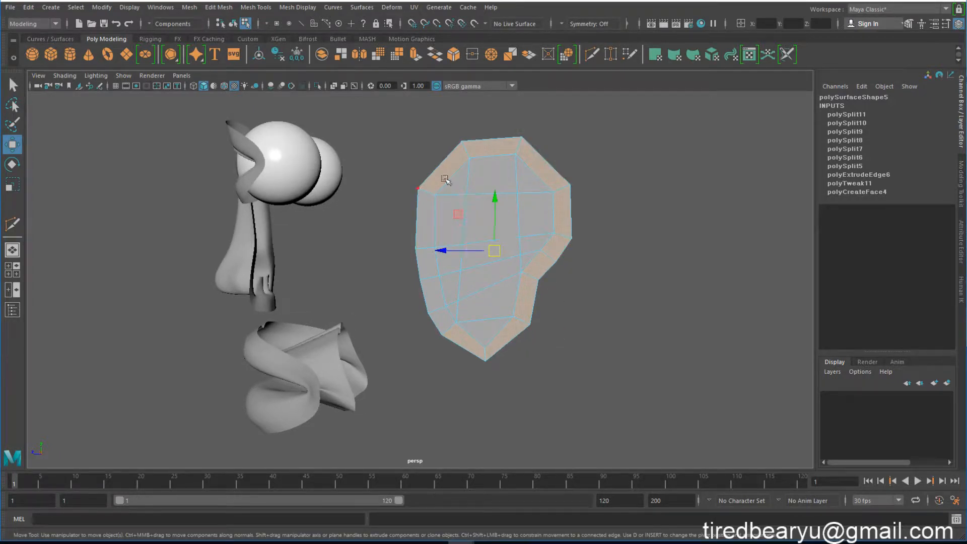
{"action": "left_click", "coordinate": [425, 217], "text": "shift"}
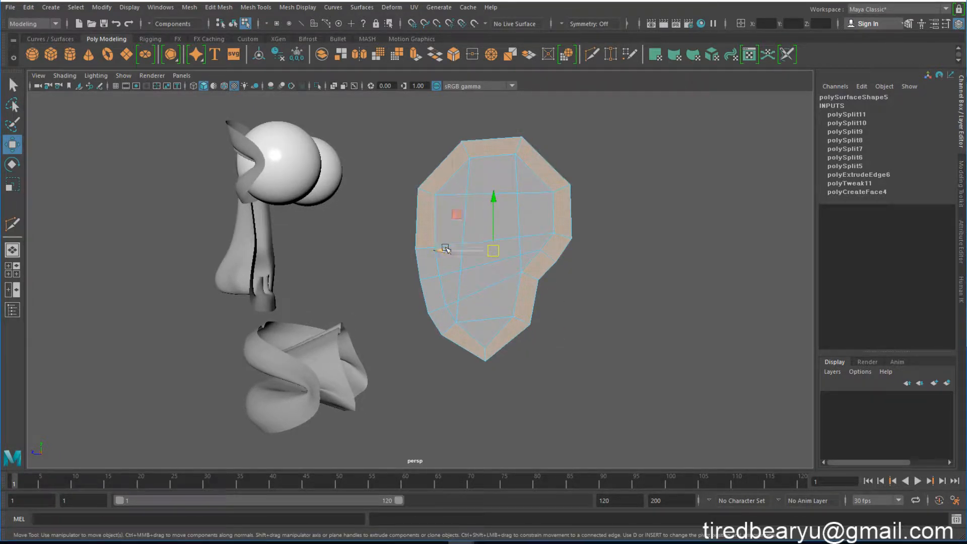
{"action": "left_click", "coordinate": [427, 263], "text": "shift"}
{"action": "left_click_drag", "start_coordinate": [524, 347], "coordinate": [518, 323], "text": "alt"}
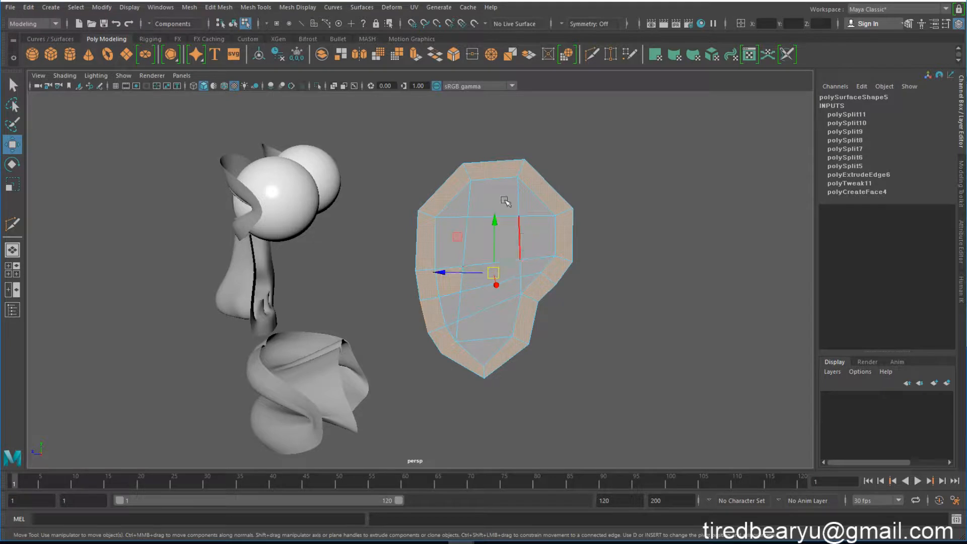
{"action": "left_click", "coordinate": [415, 56]}
{"action": "left_click_drag", "start_coordinate": [519, 222], "coordinate": [448, 221], "text": "alt"}
{"action": "middle_click_drag", "start_coordinate": [448, 221], "coordinate": [465, 238], "text": "alt"}
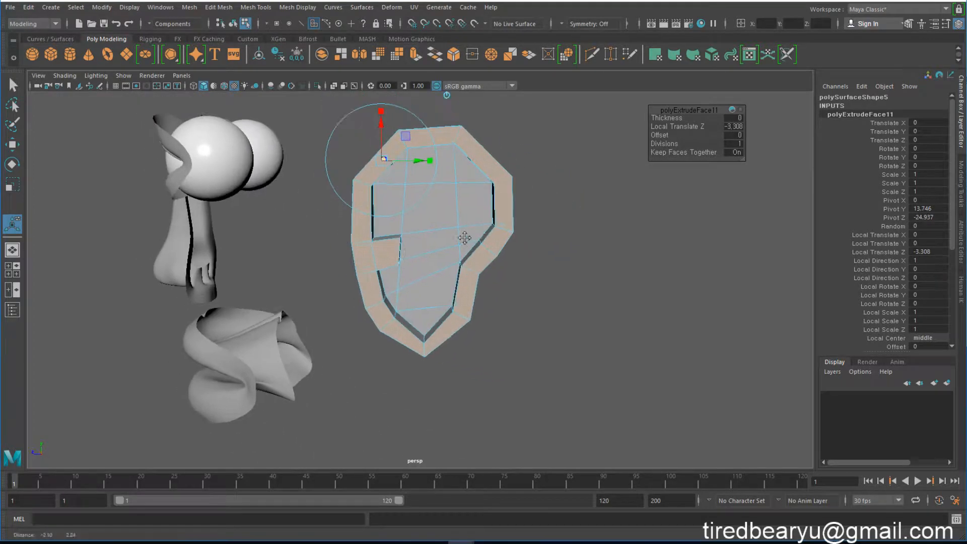
- Delete the row of side faces along the front edge of the extruded ear rim
{"action": "left_click_drag", "start_coordinate": [465, 238], "coordinate": [542, 274], "text": "alt"}
{"action": "right_click_drag", "start_coordinate": [496, 237], "coordinate": [532, 211]}
{"action": "left_click_drag", "start_coordinate": [540, 260], "coordinate": [499, 277], "text": "alt"}
{"action": "left_click", "coordinate": [491, 271]}
{"action": "right_click_drag", "start_coordinate": [491, 242], "coordinate": [491, 273]}
{"action": "left_click", "coordinate": [494, 250]}
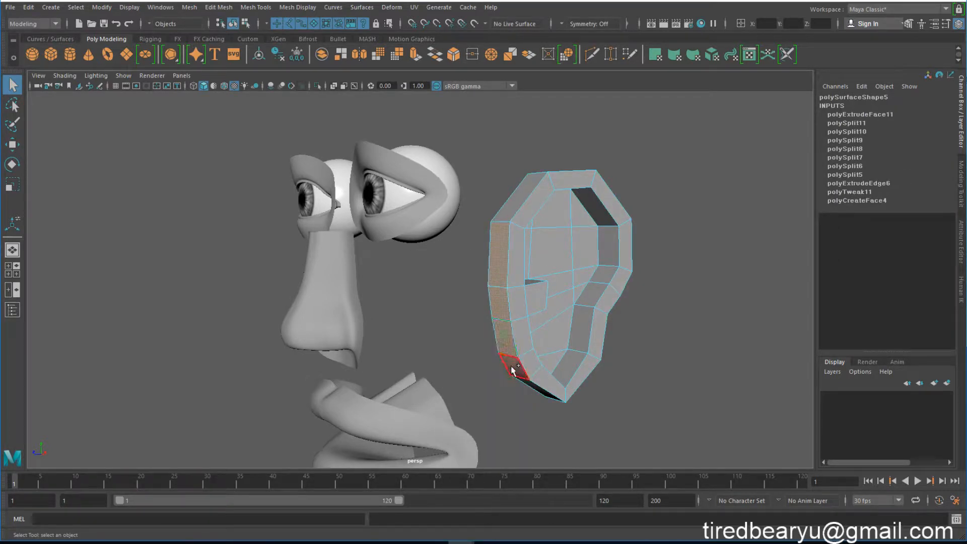
{"action": "left_click_drag", "start_coordinate": [511, 370], "coordinate": [492, 355], "text": "alt"}
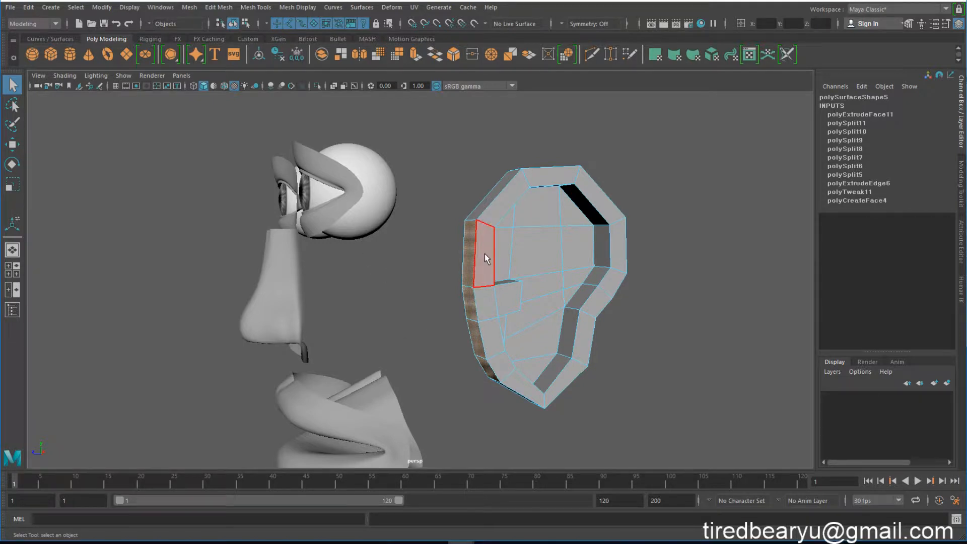
{"action": "left_click_drag", "start_coordinate": [454, 291], "coordinate": [487, 245], "text": "alt"}
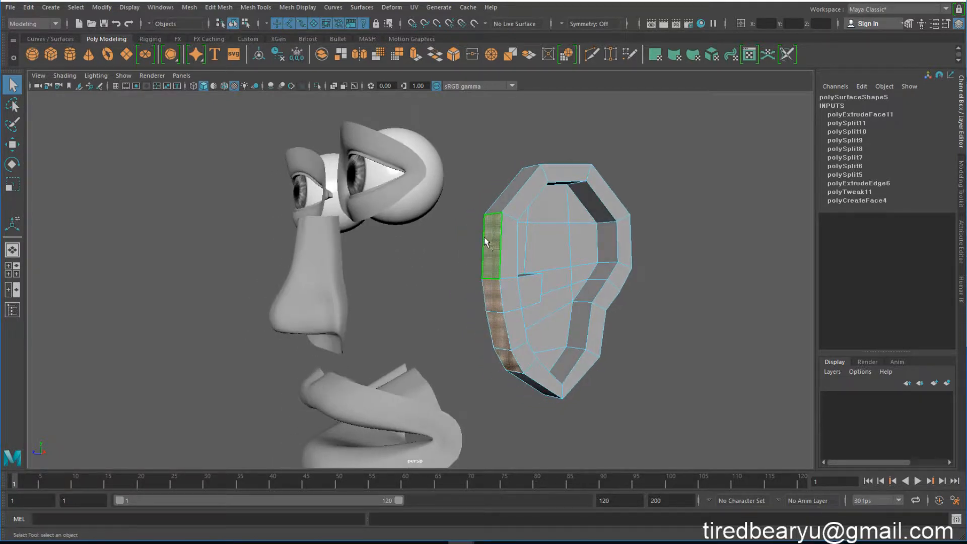
{"action": "key", "text": "Delete"}
- Collapse the leftover side edge at the upper front corner of the rim and return to object selection
{"action": "left_click_drag", "start_coordinate": [529, 311], "coordinate": [387, 238], "text": "alt"}
{"action": "left_click_drag", "start_coordinate": [409, 301], "coordinate": [475, 249], "text": "alt"}
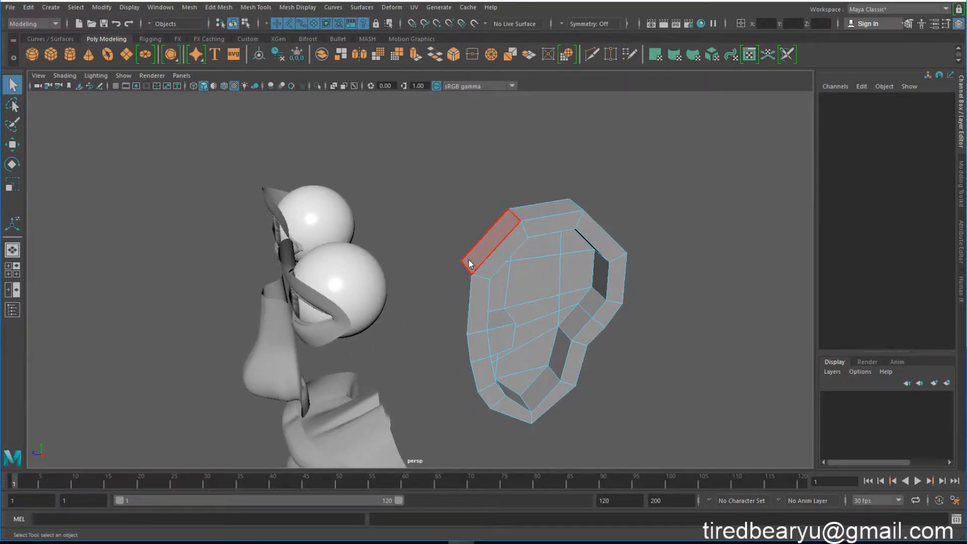
{"action": "right_click_drag", "start_coordinate": [470, 264], "coordinate": [460, 210]}
{"action": "left_click", "coordinate": [486, 302]}
{"action": "left_click_drag", "start_coordinate": [485, 303], "coordinate": [507, 270], "text": "alt"}
{"action": "left_click", "coordinate": [227, 8]}
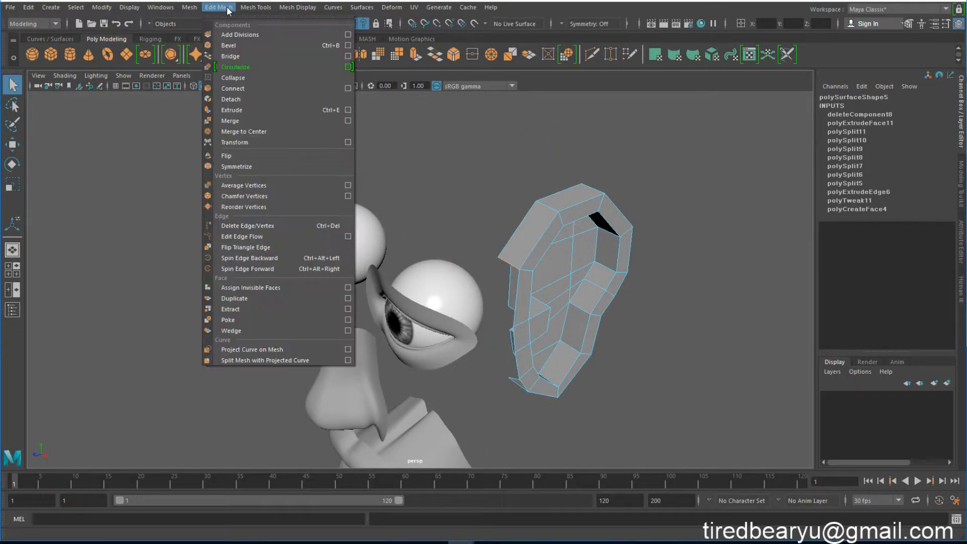
{"action": "left_click", "coordinate": [235, 78]}
{"action": "key", "text": "w"}
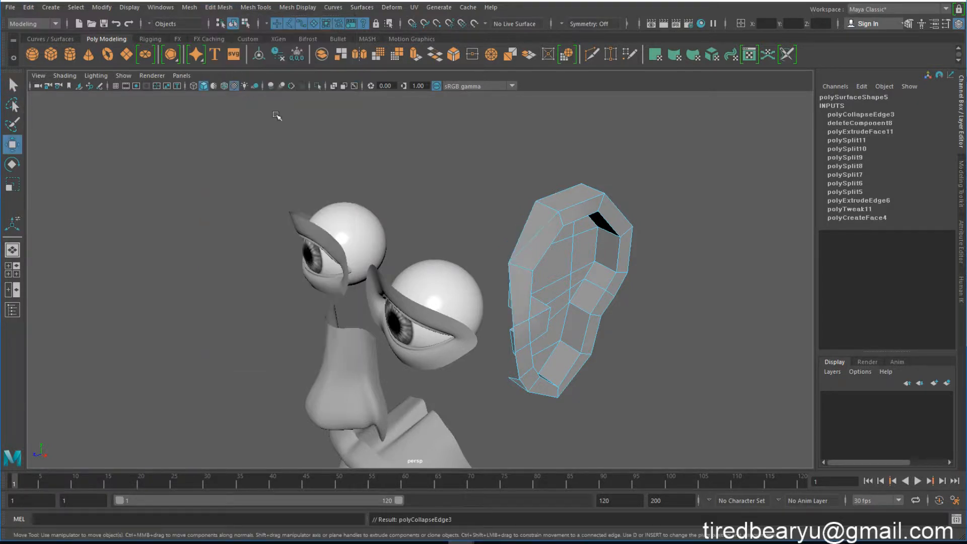
{"action": "left_click_drag", "start_coordinate": [498, 268], "coordinate": [551, 235], "text": "alt"}
{"action": "right_click_drag", "start_coordinate": [550, 229], "coordinate": [585, 216]}
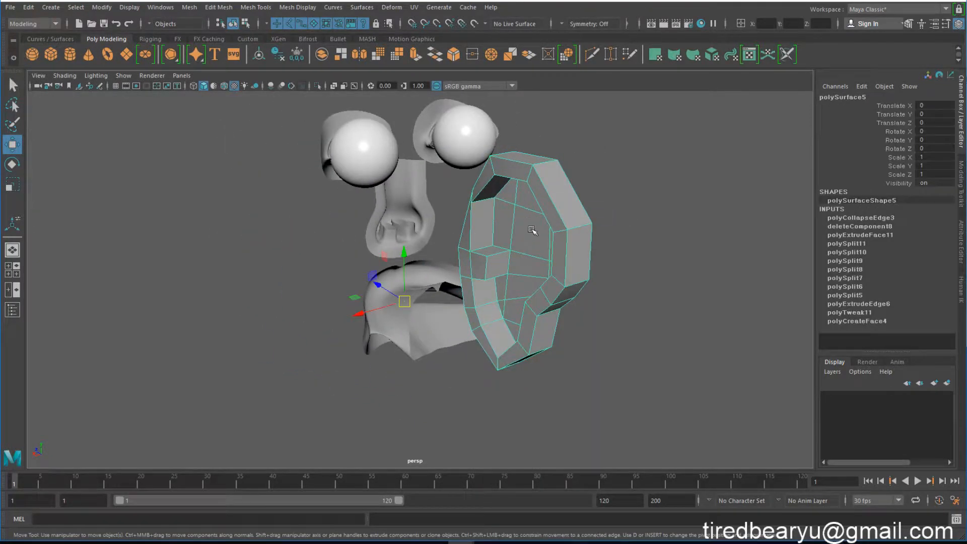
- Rotate the whole ear to -18.383 around Y and move it outward to 8.695 in X
{"action": "left_click_drag", "start_coordinate": [585, 217], "coordinate": [473, 304], "text": "alt"}
{"action": "key", "text": "e"}
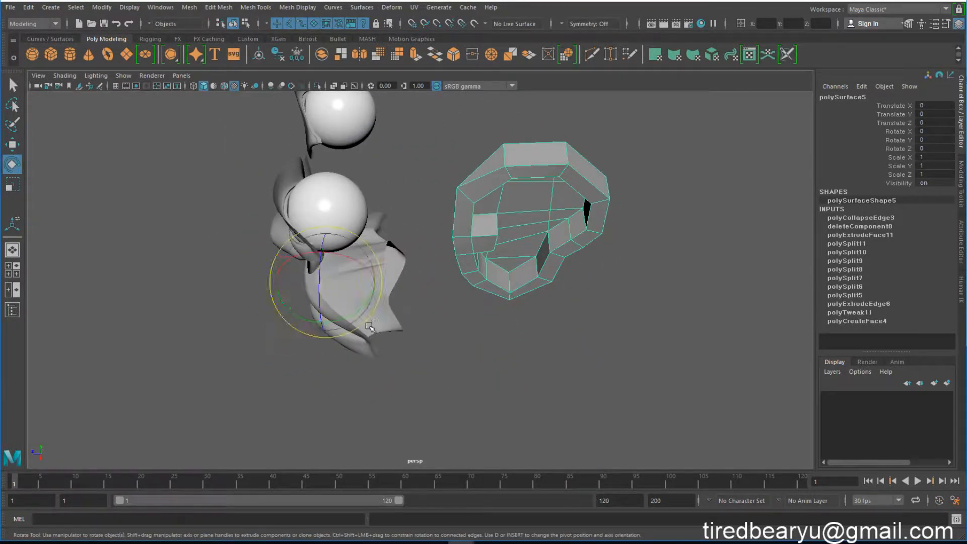
{"action": "left_click_drag", "start_coordinate": [355, 322], "coordinate": [583, 302]}
{"action": "key", "text": "w"}
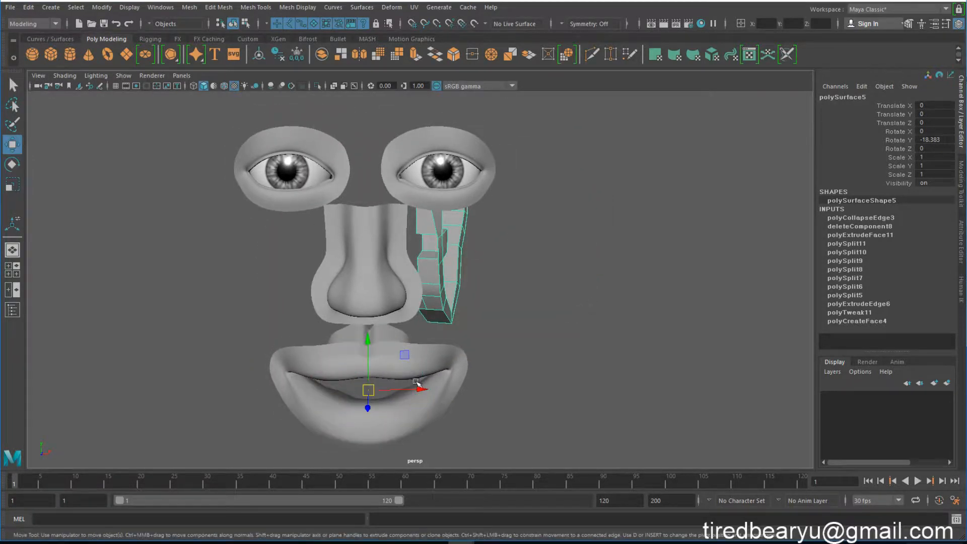
{"action": "left_click_drag", "start_coordinate": [435, 391], "coordinate": [296, 312]}
- Extrude the ear rim's rear border edges with Local Translate Y 1.925, undoing the trial scaling of the extrusion
{"action": "right_click_drag", "start_coordinate": [288, 207], "coordinate": [305, 161]}
{"action": "left_click", "coordinate": [310, 161]}
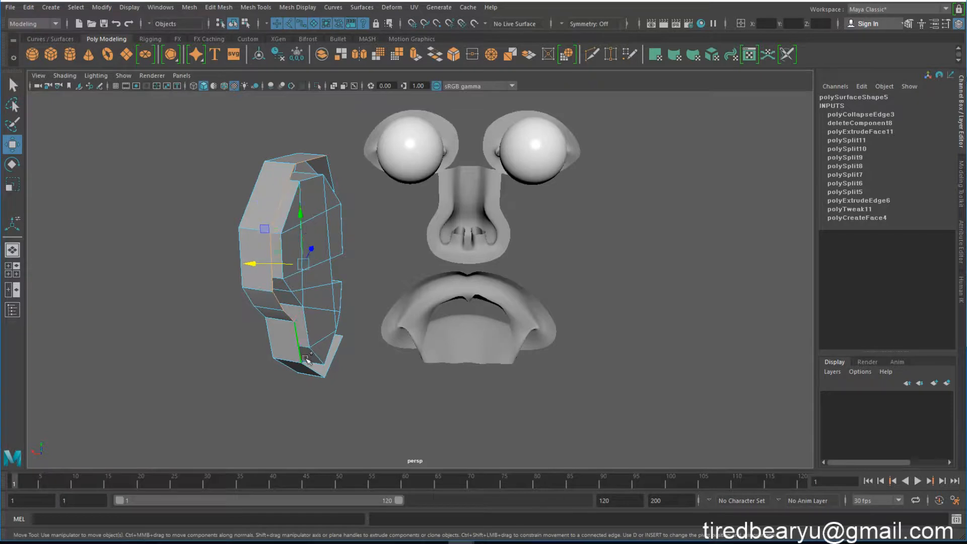
{"action": "left_click_drag", "start_coordinate": [386, 367], "coordinate": [432, 223], "text": "alt"}
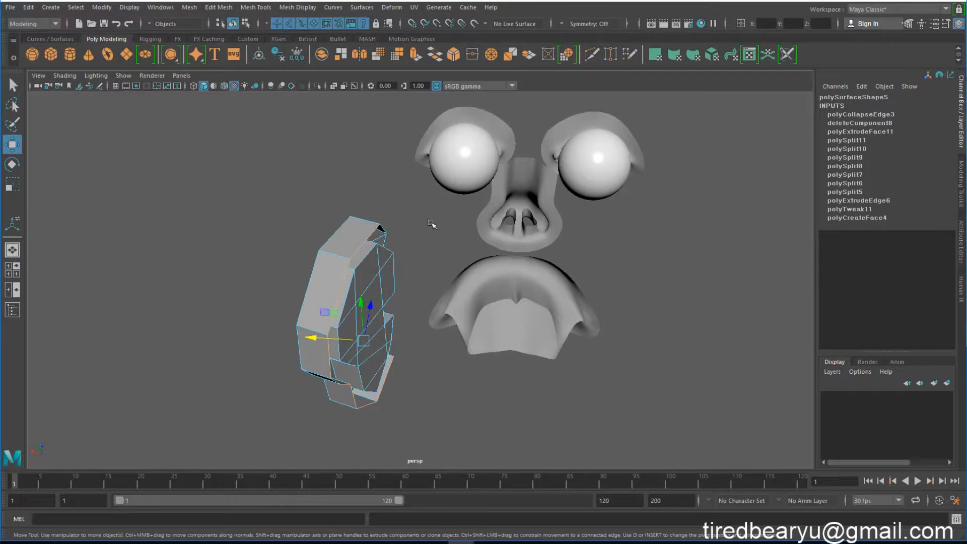
{"action": "left_click", "coordinate": [411, 57]}
{"action": "middle_click_drag", "start_coordinate": [421, 246], "coordinate": [424, 202], "text": "alt"}
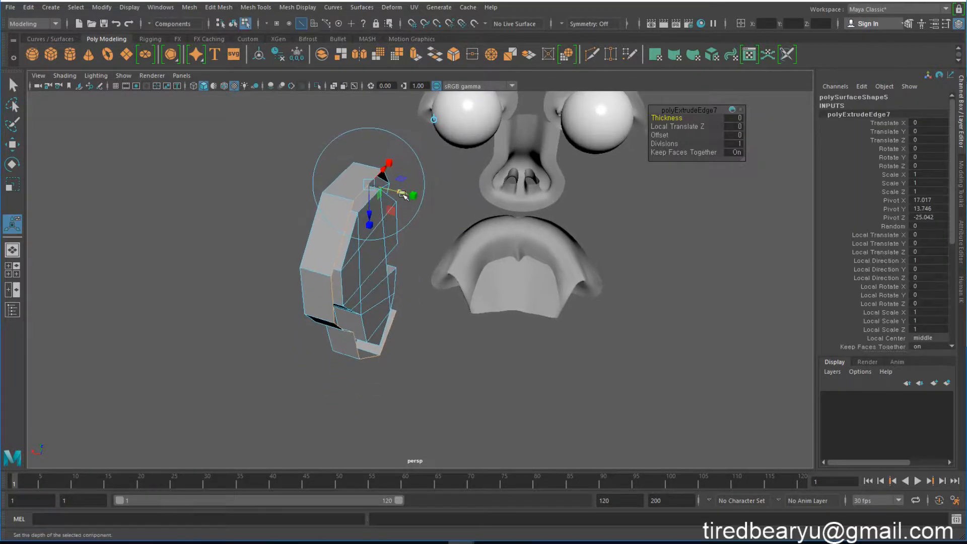
{"action": "left_click_drag", "start_coordinate": [405, 193], "coordinate": [371, 184]}
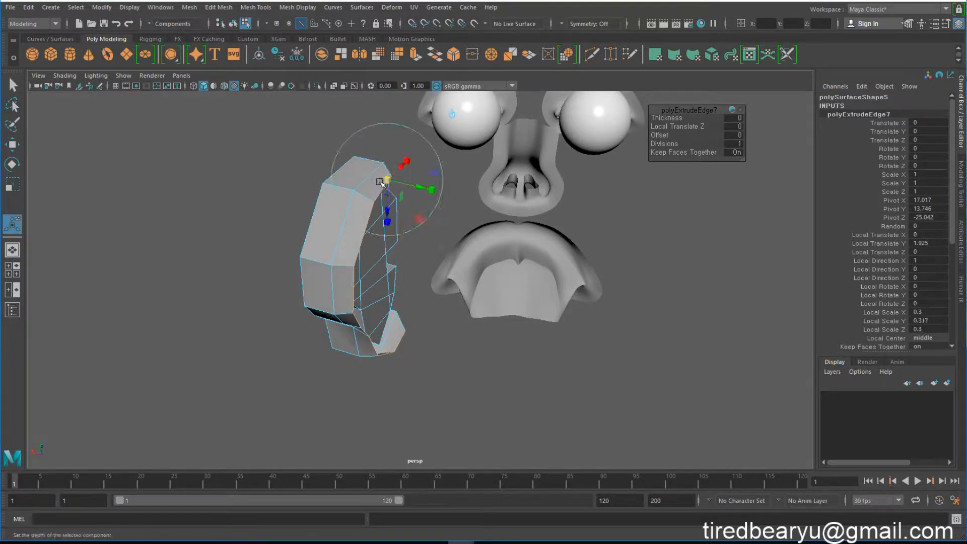
{"action": "key", "text": "ctrl+z"}
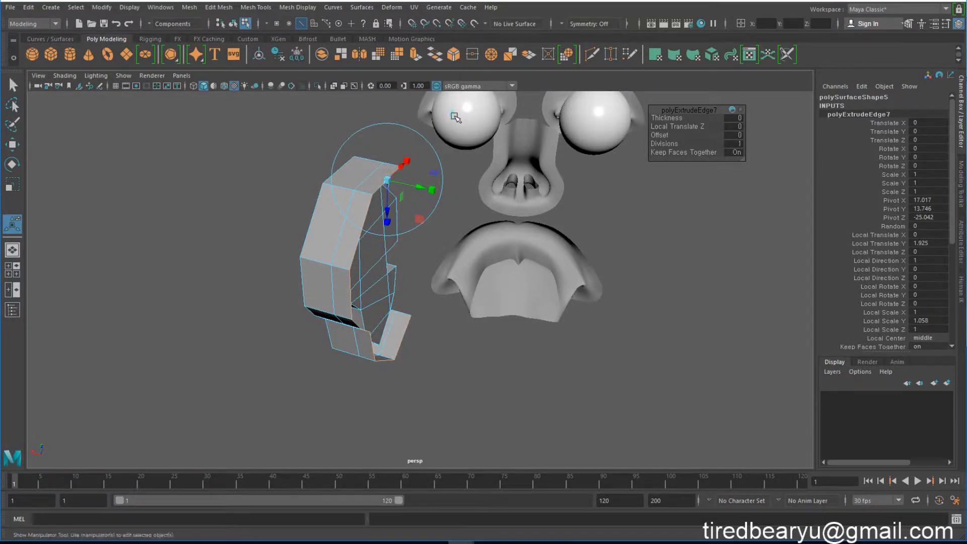
{"action": "left_click", "coordinate": [454, 116]}
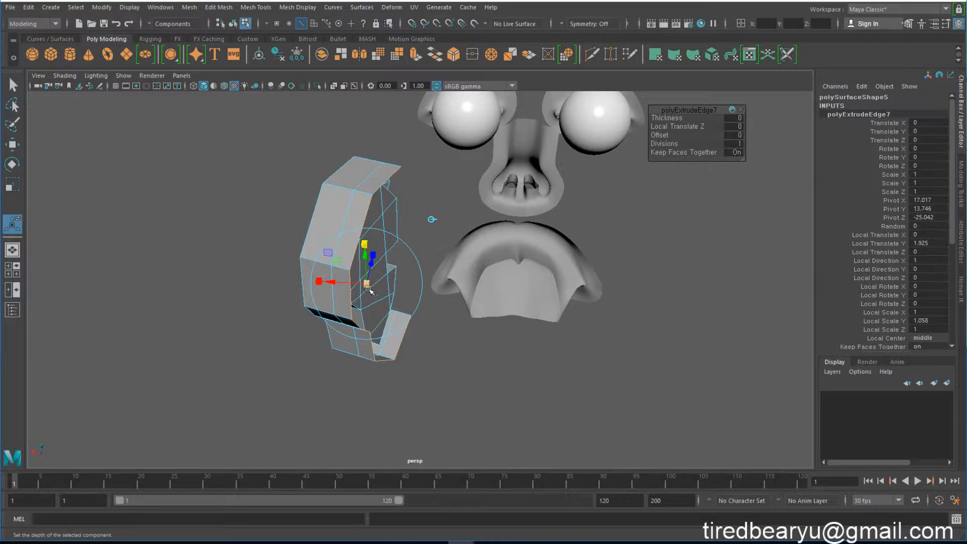
{"action": "left_click_drag", "start_coordinate": [375, 290], "coordinate": [431, 274], "text": "alt"}
{"action": "key", "text": "w"}
{"action": "key", "text": "e"}
{"action": "key", "text": "w"}
- Preview the whole ear with smoothing, examine its shape, and restore the unsmoothed display
{"action": "right_click_drag", "start_coordinate": [366, 203], "coordinate": [403, 187]}
{"action": "left_click_drag", "start_coordinate": [333, 236], "coordinate": [379, 246], "text": "alt"}
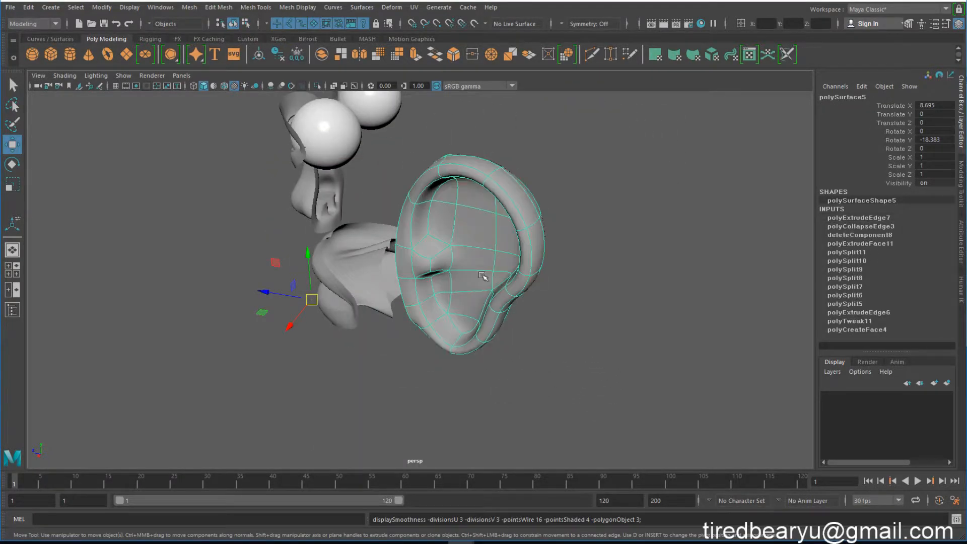
{"action": "left_click", "coordinate": [626, 302]}
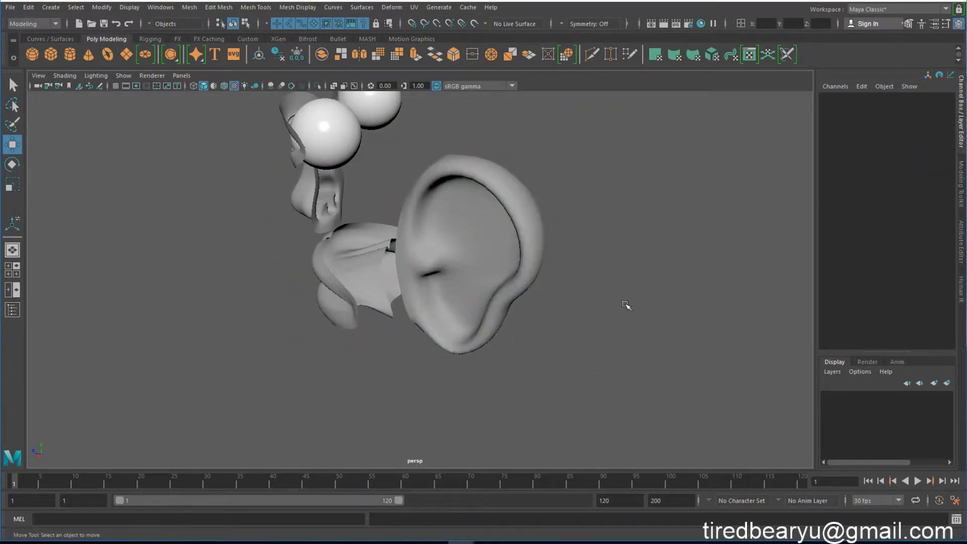
{"action": "left_click_drag", "start_coordinate": [626, 302], "coordinate": [581, 237], "text": "alt"}
{"action": "scroll", "coordinate": [554, 212], "scroll_direction": "up", "scroll_amount": 2}
{"action": "left_click", "coordinate": [509, 175]}
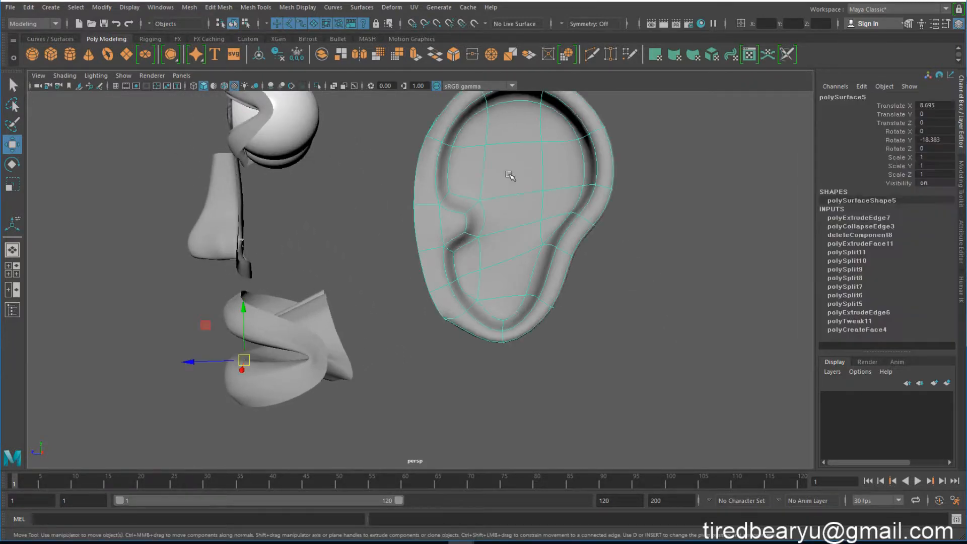
{"action": "key", "text": "1"}
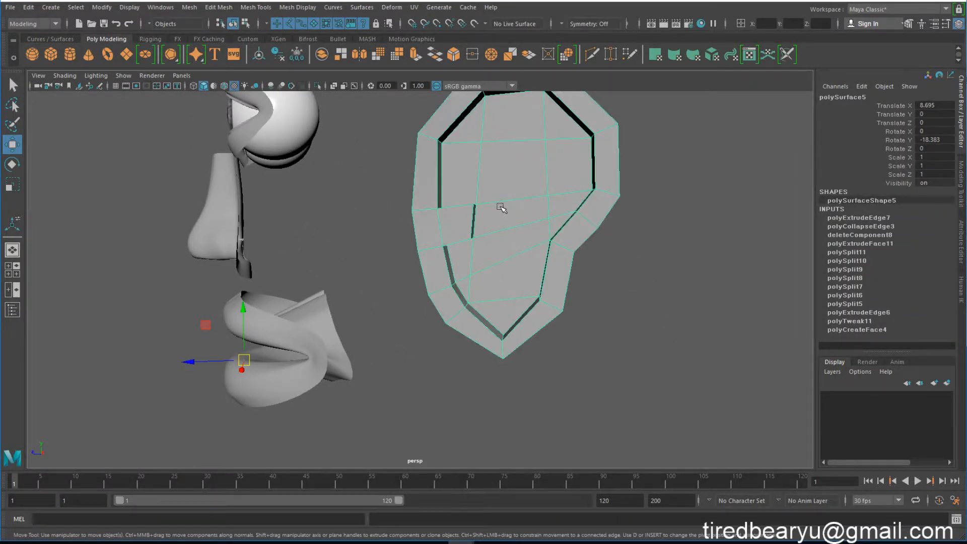
- Extrude the connected central faces of the ear's inner surface, including the one below the tragus, to form a recess
{"action": "right_click_drag", "start_coordinate": [501, 207], "coordinate": [500, 233]}
{"action": "left_click_drag", "start_coordinate": [497, 216], "coordinate": [454, 252], "text": "alt"}
{"action": "left_click", "coordinate": [453, 251]}
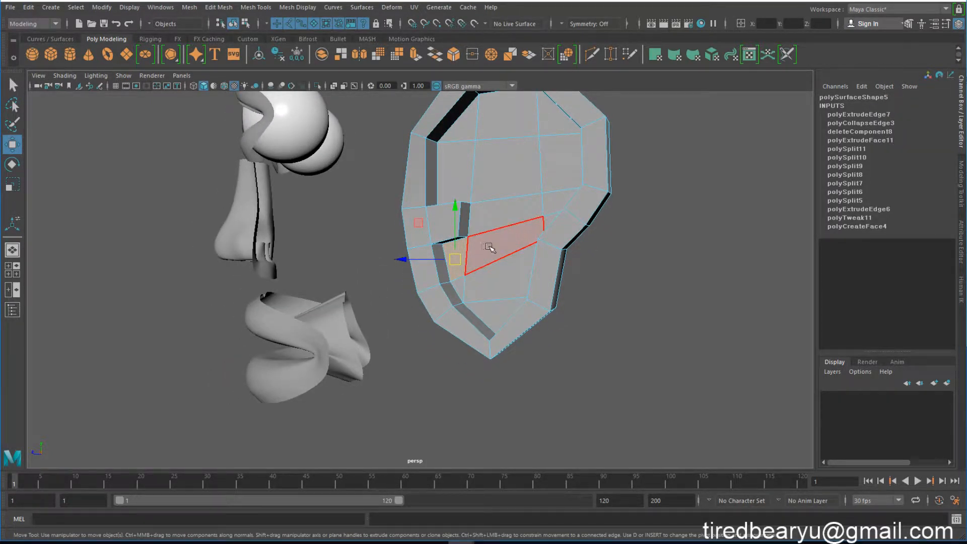
{"action": "left_click", "coordinate": [490, 247], "text": "shift"}
{"action": "left_click", "coordinate": [508, 173], "text": "shift"}
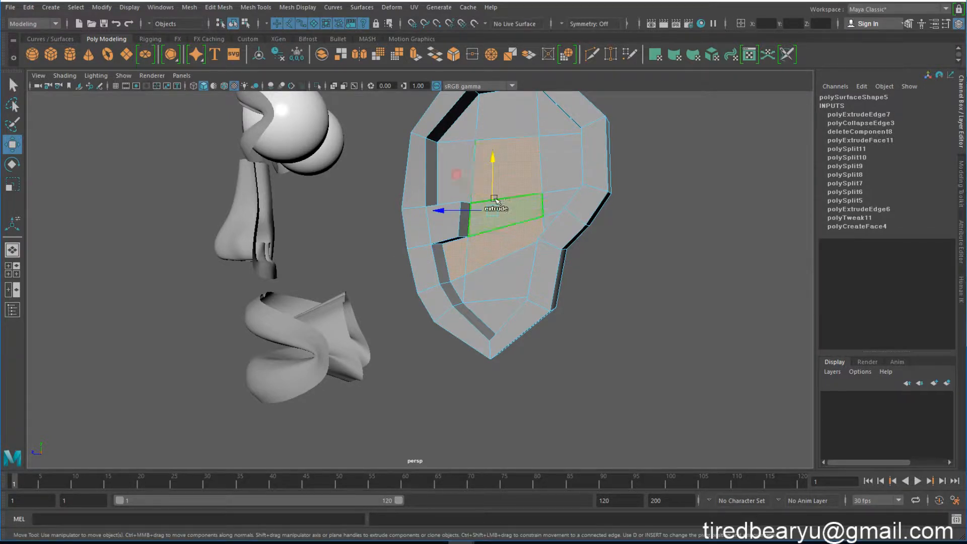
{"action": "mouse_move", "coordinate": [515, 246]}
{"action": "left_mouse_down", "text": "alt"}
{"action": "mouse_move", "coordinate": [477, 264]}
{"action": "mouse_move", "coordinate": [515, 257]}
{"action": "mouse_move", "coordinate": [503, 251]}
{"action": "left_mouse_up", "text": "alt"}
{"action": "key", "text": "ctrl+e"}
- Extrude the recess face below the tragus inward as an ear canal with Local Translate X -2.931 and Z 3.234
{"action": "key", "text": "q"}
{"action": "left_click", "coordinate": [460, 260]}
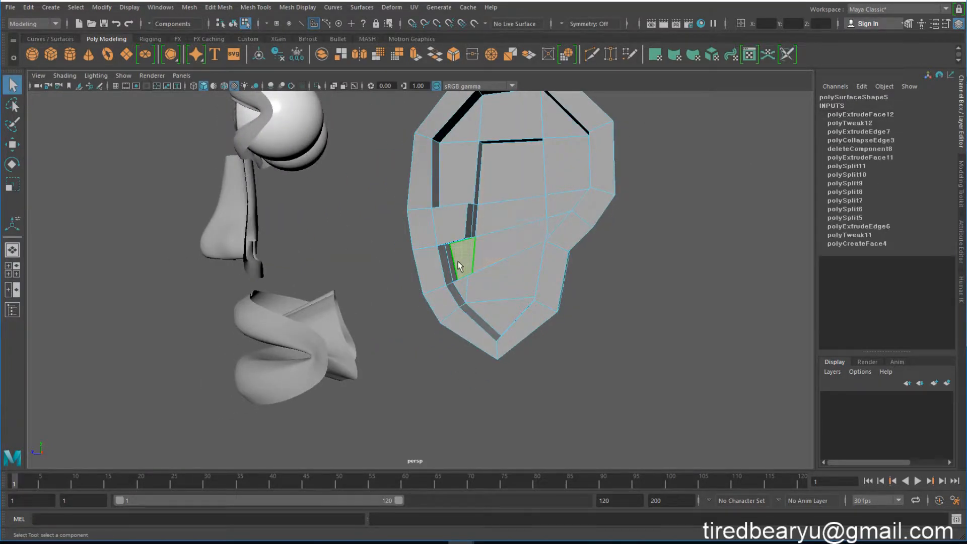
{"action": "left_click_drag", "start_coordinate": [455, 275], "coordinate": [503, 278], "text": "alt"}
{"action": "key", "text": "ctrl+e"}
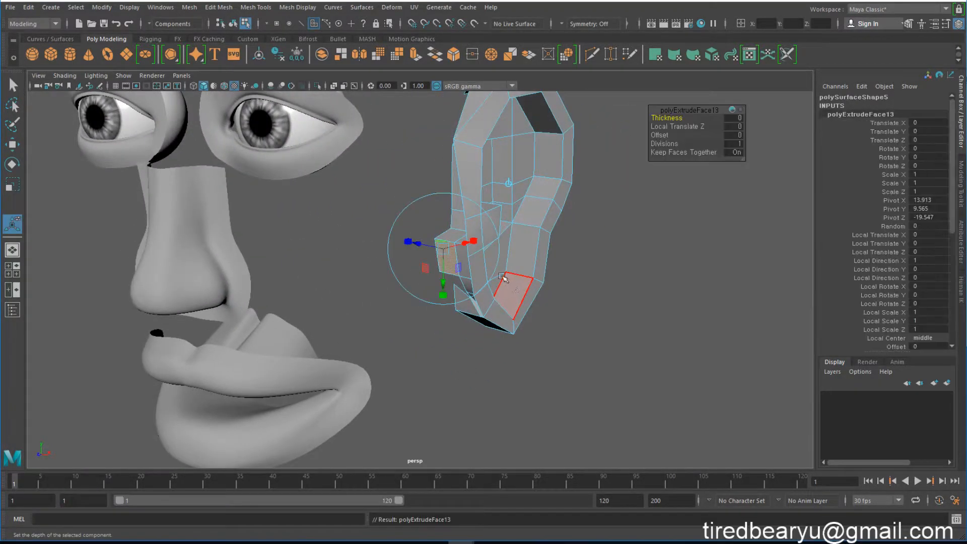
{"action": "left_click_drag", "start_coordinate": [446, 248], "coordinate": [395, 248]}
{"action": "left_click_drag", "start_coordinate": [476, 242], "coordinate": [365, 227], "text": "alt"}
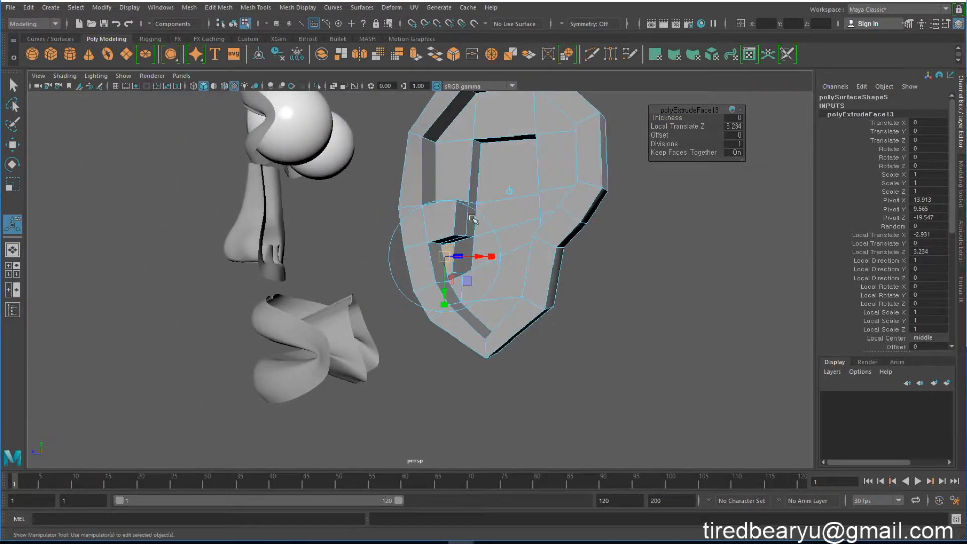
- Return to object selection and examine the ear canal and recess in the smoothed preview
{"action": "right_click_drag", "start_coordinate": [519, 185], "coordinate": [547, 158]}
{"action": "left_click_drag", "start_coordinate": [579, 204], "coordinate": [525, 193], "text": "alt"}
{"action": "key", "text": "3"}
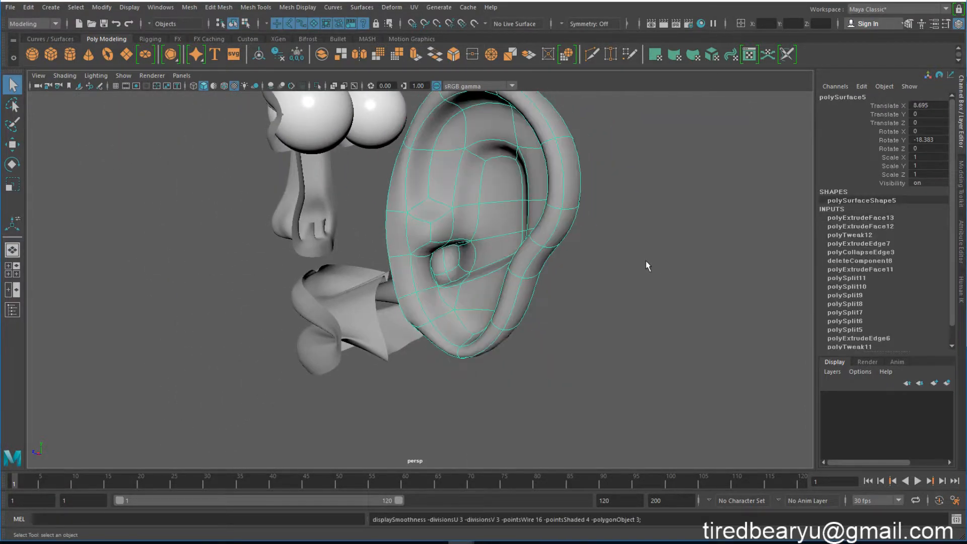
{"action": "left_click", "coordinate": [645, 265]}
{"action": "mouse_move", "coordinate": [625, 272]}
{"action": "left_mouse_down", "text": "alt"}
{"action": "mouse_move", "coordinate": [496, 284]}
{"action": "mouse_move", "coordinate": [617, 283]}
{"action": "left_mouse_up", "text": "alt"}
- Restore the ear's unsmoothed display and delete the end face of the ear canal
{"action": "left_click", "coordinate": [461, 261]}
{"action": "left_click_drag", "start_coordinate": [460, 262], "coordinate": [511, 250], "text": "alt"}
{"action": "key", "text": "1"}
{"action": "right_click_drag", "start_coordinate": [393, 211], "coordinate": [458, 215]}
{"action": "left_click", "coordinate": [411, 260]}
{"action": "left_click", "coordinate": [447, 272]}
{"action": "left_click_drag", "start_coordinate": [458, 215], "coordinate": [287, 248], "text": "alt"}
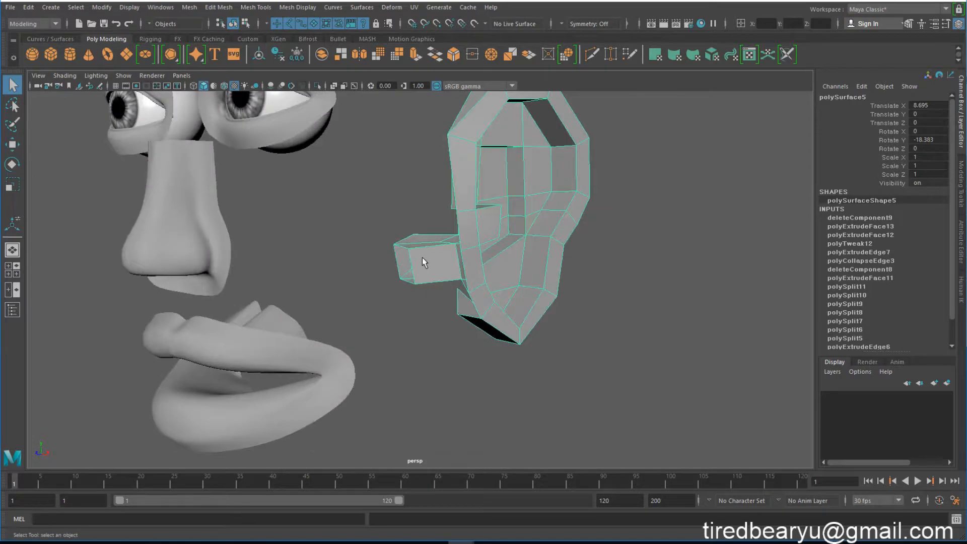
- Examine the ear's canal, rim and recess in the smoothed preview, the side view and the unsmoothed perspective view
{"action": "key", "text": "3"}
{"action": "left_click", "coordinate": [641, 275]}
{"action": "left_click_drag", "start_coordinate": [641, 275], "coordinate": [482, 324], "text": "alt"}
{"action": "left_click", "coordinate": [544, 260]}
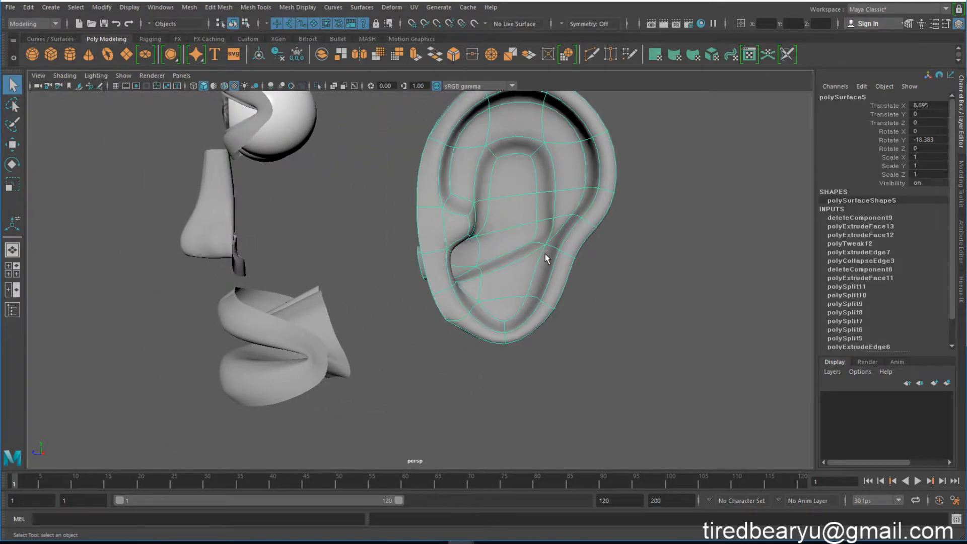
{"action": "key", "text": "1"}
{"action": "left_click_drag", "start_coordinate": [544, 259], "coordinate": [570, 253], "text": "alt"}
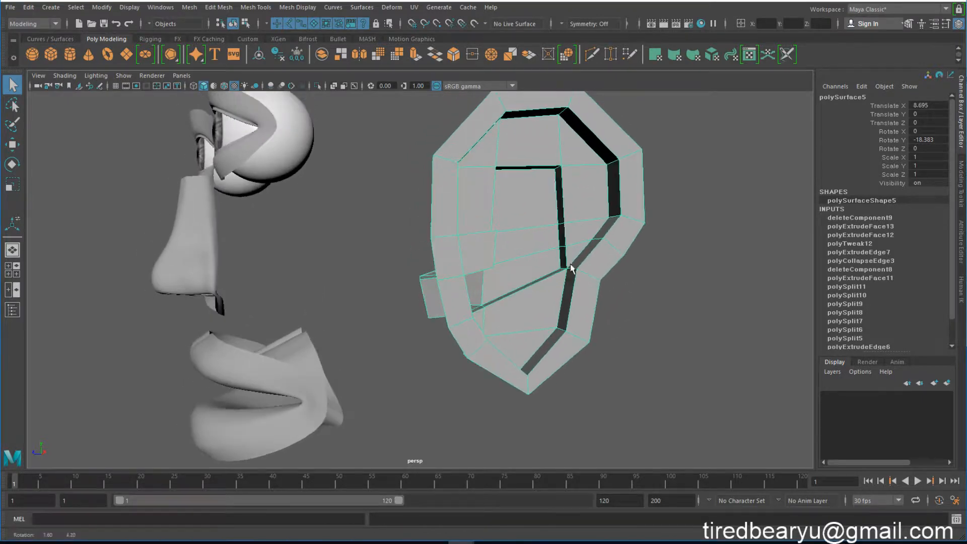
{"action": "key", "text": "space"}
{"action": "key", "text": "space"}
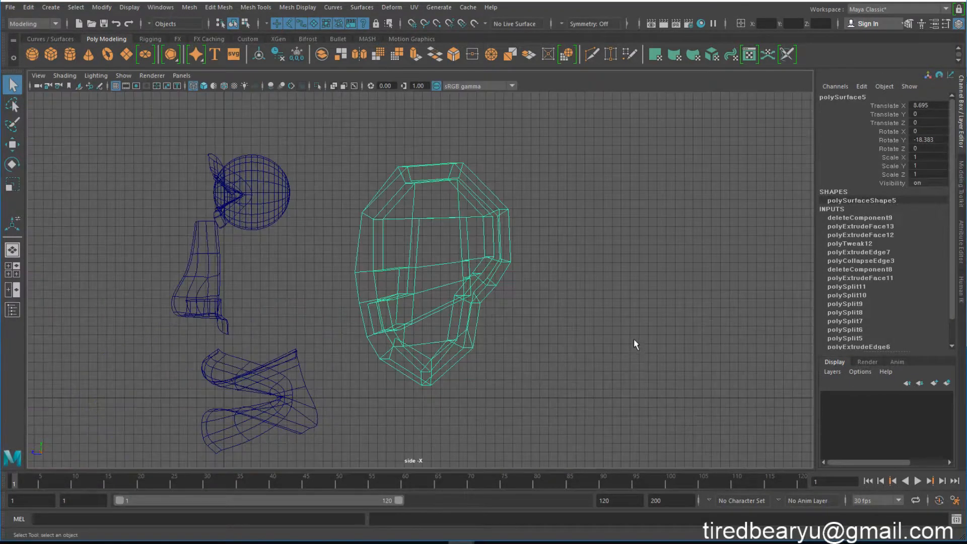
{"action": "key", "text": "space"}
{"action": "left_click_drag", "start_coordinate": [687, 152], "coordinate": [665, 181], "text": "alt"}
{"action": "key", "text": "space"}
{"action": "scroll", "coordinate": [664, 181], "scroll_direction": "up", "scroll_amount": 3}
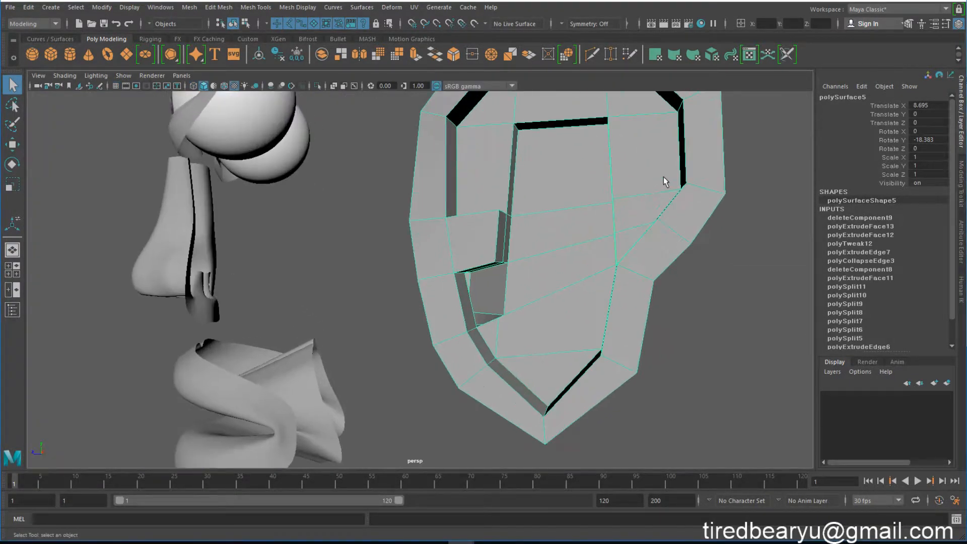
{"action": "middle_click_drag", "start_coordinate": [665, 182], "coordinate": [653, 222], "text": "alt"}
{"action": "left_click_drag", "start_coordinate": [531, 215], "coordinate": [509, 177], "text": "alt"}
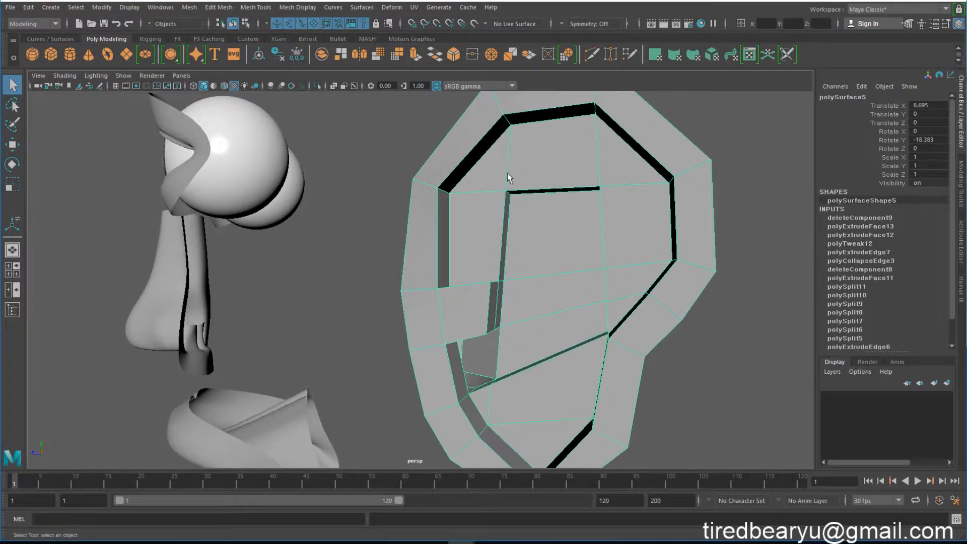
- Move the edges at the upper rear corner and along the rear side of the ear's recess to round its outline
{"action": "left_click_drag", "start_coordinate": [609, 171], "coordinate": [554, 190], "text": "alt"}
{"action": "left_click", "coordinate": [592, 193]}
{"action": "key", "text": "w"}
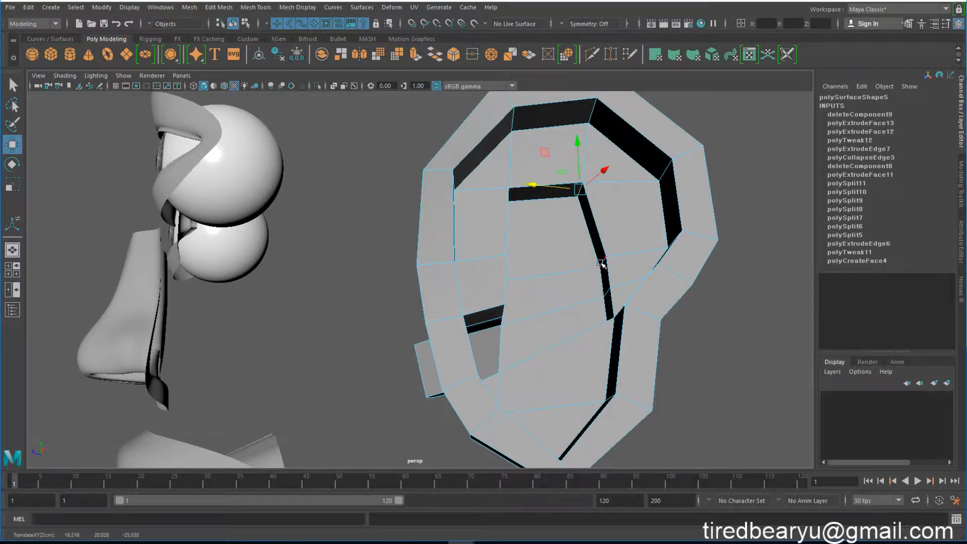
{"action": "left_click", "coordinate": [600, 263]}
{"action": "middle_click_drag", "start_coordinate": [621, 284], "coordinate": [628, 250], "text": "alt"}
{"action": "left_click_drag", "start_coordinate": [566, 226], "coordinate": [581, 266]}
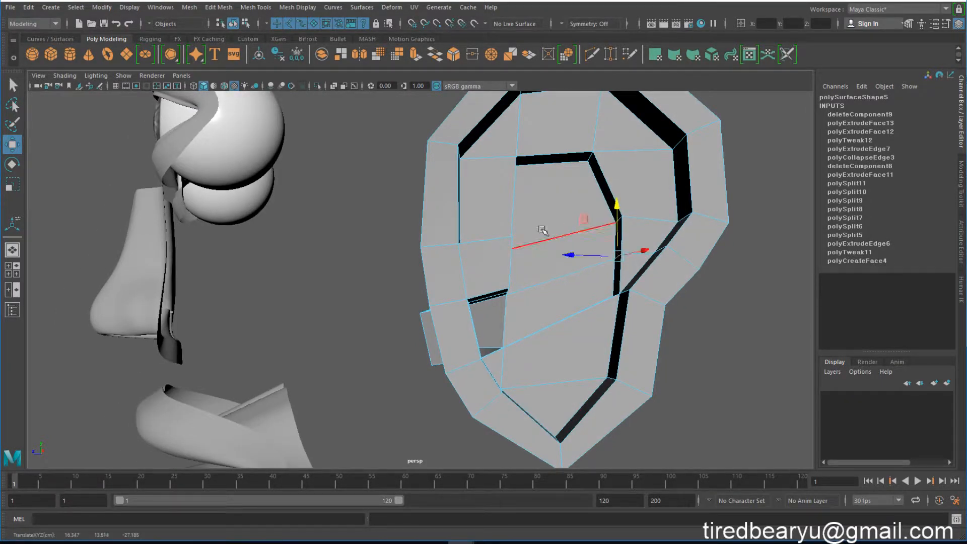
- Move the recess's front edge beside the tragus to continue the rounded outline
{"action": "left_click_drag", "start_coordinate": [542, 231], "coordinate": [451, 273], "text": "alt"}
{"action": "left_click", "coordinate": [496, 243]}
{"action": "key", "text": "q"}
{"action": "left_click", "coordinate": [482, 278]}
{"action": "key", "text": "w"}
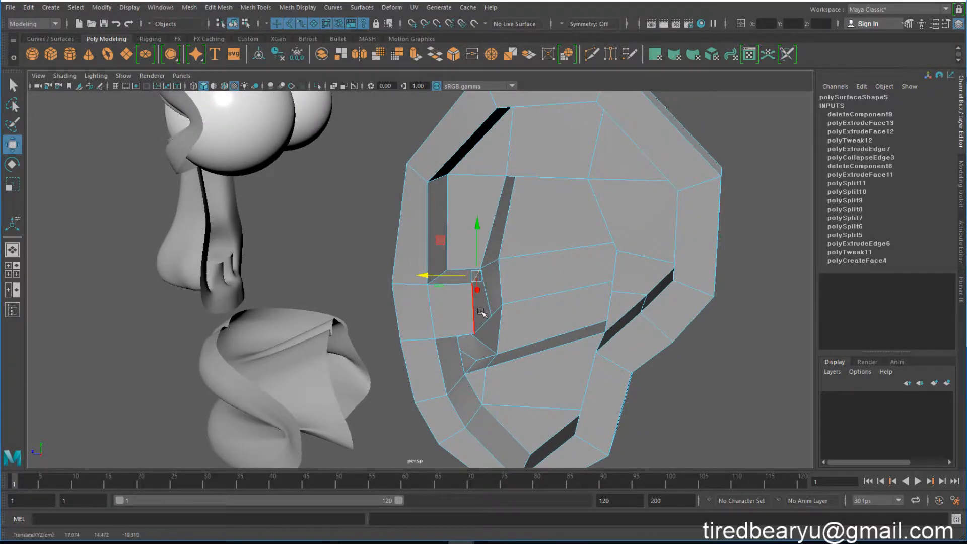
- Reposition the edge at the recess's lower rear corner and return the ear to object selection
{"action": "left_click_drag", "start_coordinate": [476, 320], "coordinate": [548, 275], "text": "alt"}
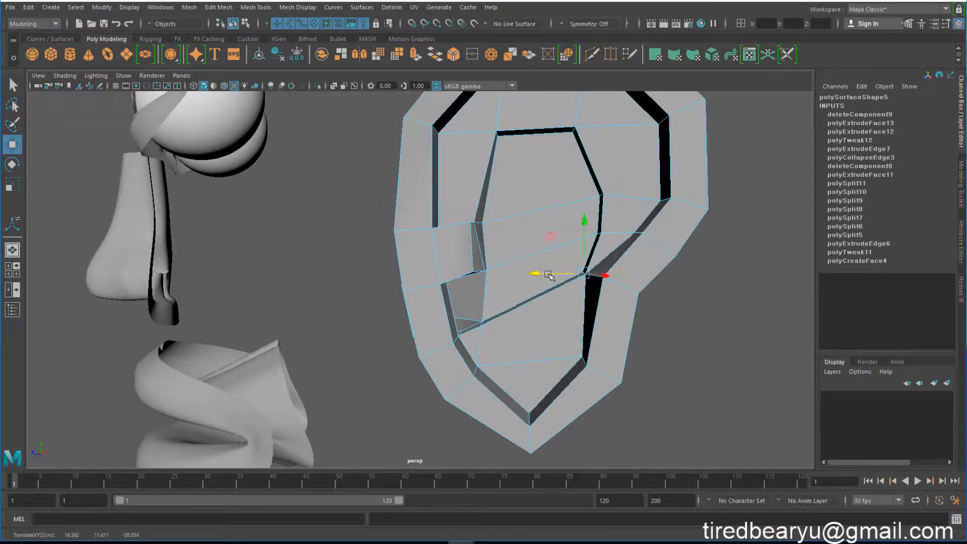
{"action": "left_click_drag", "start_coordinate": [584, 221], "coordinate": [633, 242]}
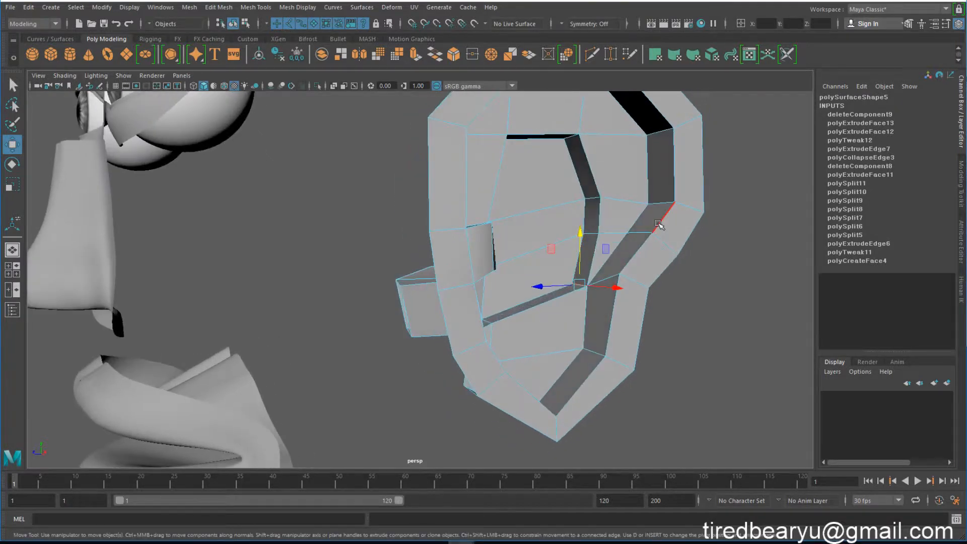
{"action": "right_click_drag", "start_coordinate": [657, 222], "coordinate": [700, 192]}
{"action": "left_click_drag", "start_coordinate": [700, 192], "coordinate": [661, 213], "text": "alt"}
{"action": "middle_click_drag", "start_coordinate": [660, 213], "coordinate": [659, 262], "text": "alt"}
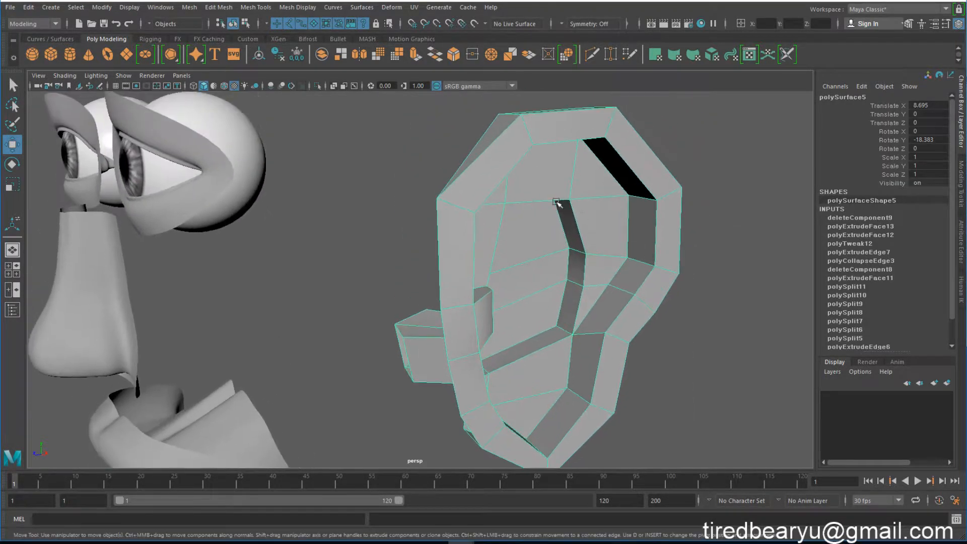
- Examine the reshaped recess from several angles, comparing the ear's smoothed preview with its unsmoothed display
{"action": "left_click_drag", "start_coordinate": [557, 201], "coordinate": [518, 150], "text": "alt"}
{"action": "left_click_drag", "start_coordinate": [562, 291], "coordinate": [536, 303], "text": "alt"}
{"action": "left_click_drag", "start_coordinate": [535, 407], "coordinate": [580, 418], "text": "alt"}
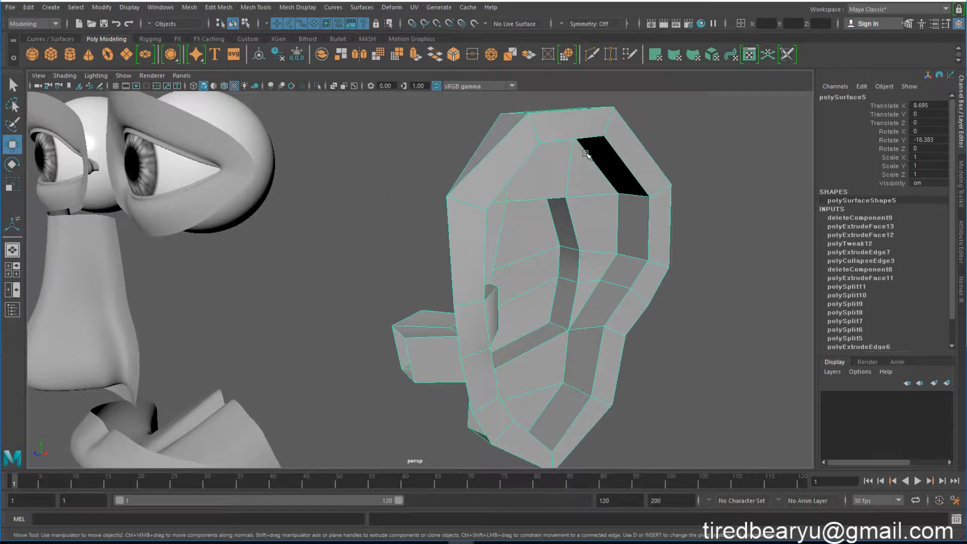
{"action": "key", "text": "3"}
{"action": "left_click", "coordinate": [695, 216]}
{"action": "left_click_drag", "start_coordinate": [695, 216], "coordinate": [559, 272], "text": "alt"}
{"action": "right_click_drag", "start_coordinate": [589, 151], "coordinate": [617, 137]}
{"action": "key", "text": "1"}
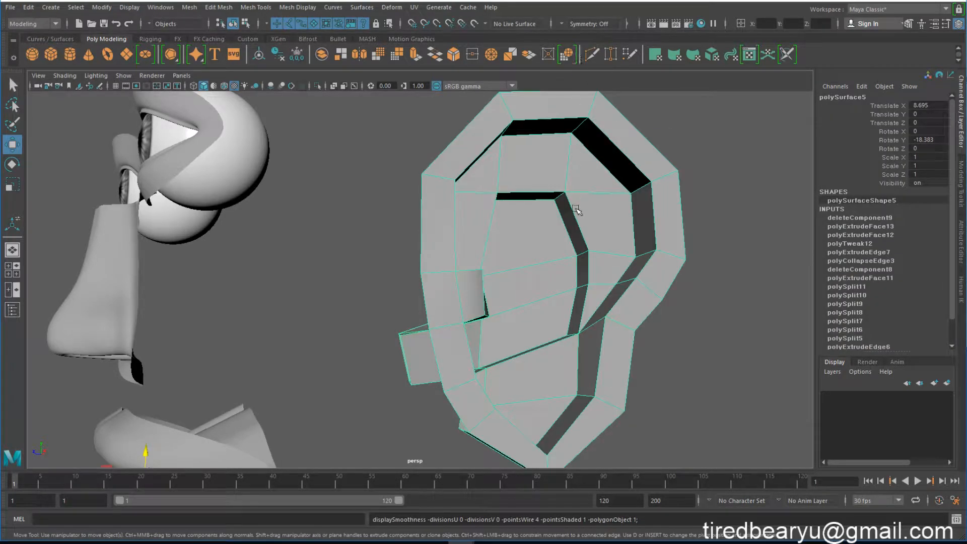
{"action": "key", "text": "3"}
{"action": "key", "text": "1"}
- Insert an edge loop around the inner wall of the ear's rim with the Multi-Cut tool
{"action": "left_click", "coordinate": [590, 54]}
{"action": "left_click_drag", "start_coordinate": [622, 166], "coordinate": [642, 145], "text": "alt"}
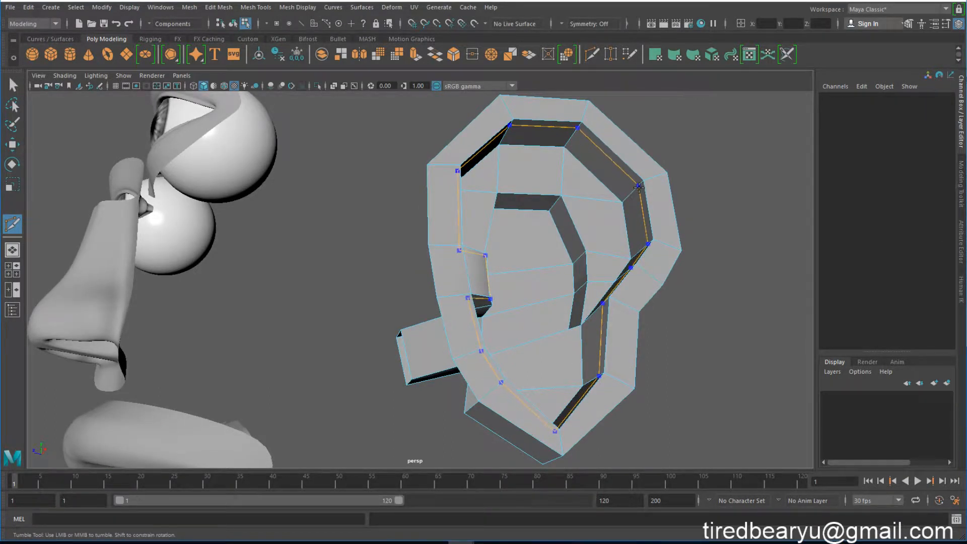
{"action": "left_click_drag", "start_coordinate": [636, 188], "coordinate": [629, 254], "text": "alt"}
{"action": "key", "text": "w"}
- Select the edges where the rim's inner wall meets the inner surface, scale them outward and show the smoothed preview
{"action": "right_click_drag", "start_coordinate": [626, 233], "coordinate": [624, 187]}
{"action": "left_click", "coordinate": [621, 215]}
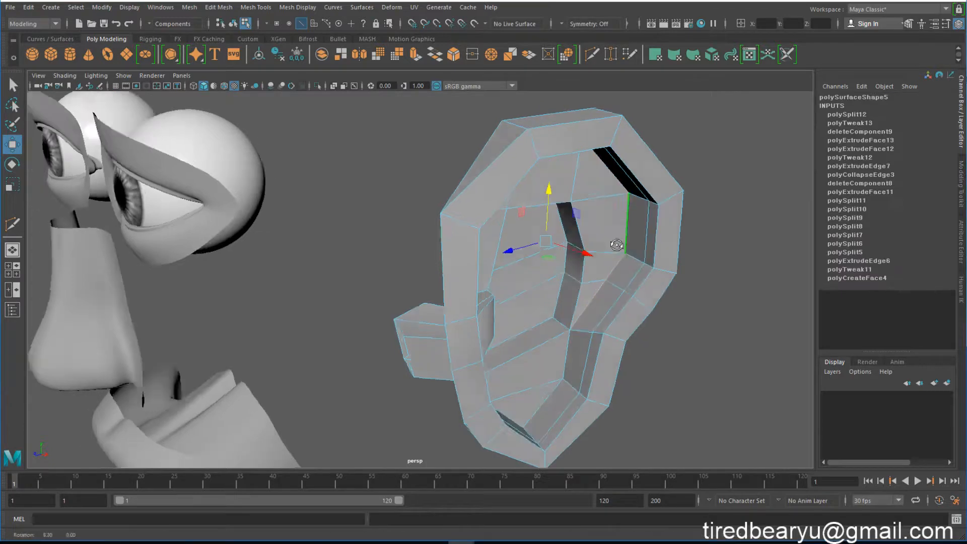
{"action": "left_click_drag", "start_coordinate": [621, 215], "coordinate": [471, 377], "text": "alt"}
{"action": "key", "text": "e"}
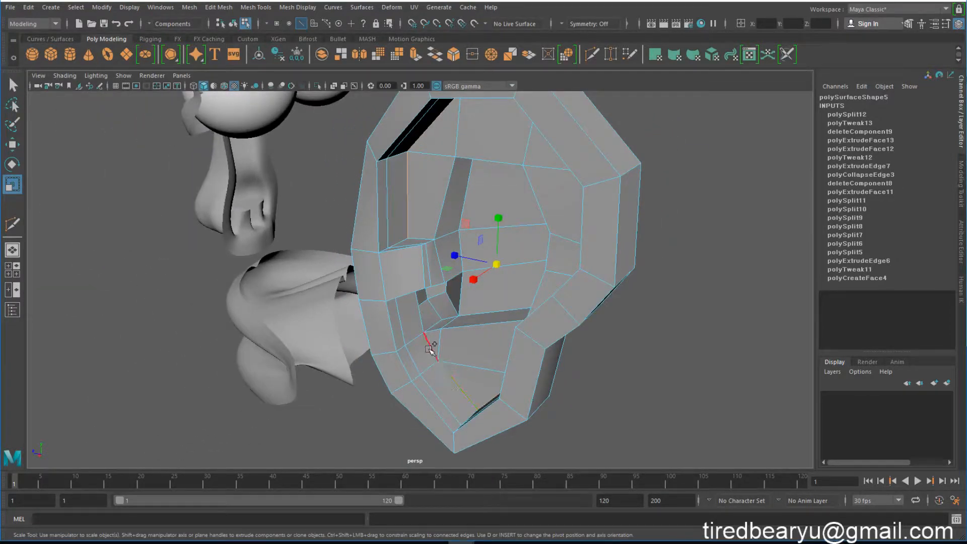
{"action": "left_click_drag", "start_coordinate": [482, 328], "coordinate": [550, 237], "text": "alt"}
{"action": "key", "text": "3"}
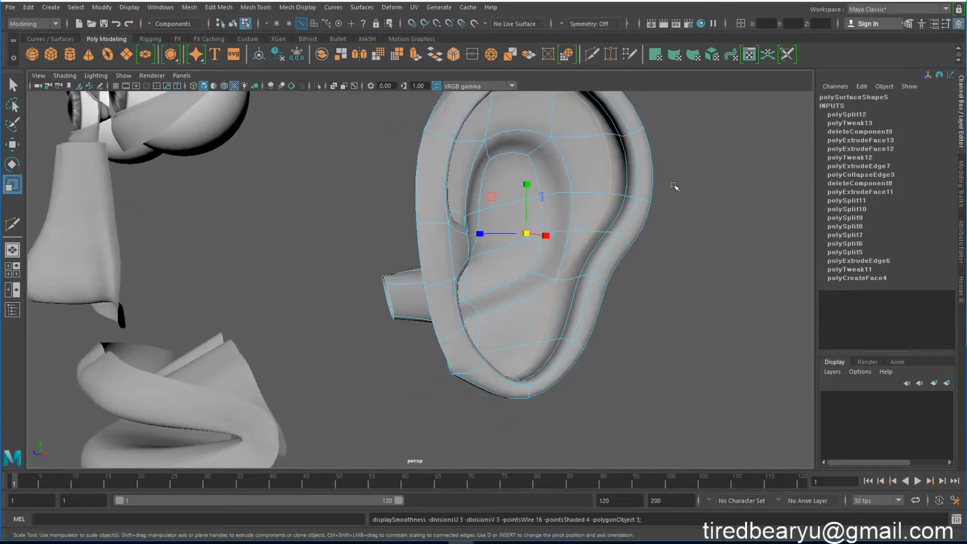
- Move the edge at the recess's lower rear corner along Z in the smoothed preview and return to object selection
{"action": "right_click_drag", "start_coordinate": [564, 194], "coordinate": [629, 140]}
{"action": "left_click_drag", "start_coordinate": [629, 140], "coordinate": [694, 213], "text": "alt"}
{"action": "left_click", "coordinate": [694, 213]}
{"action": "left_click_drag", "start_coordinate": [587, 161], "coordinate": [587, 261], "text": "alt"}
{"action": "left_click", "coordinate": [576, 198]}
{"action": "right_click_drag", "start_coordinate": [584, 242], "coordinate": [585, 212]}
{"action": "left_click", "coordinate": [549, 310]}
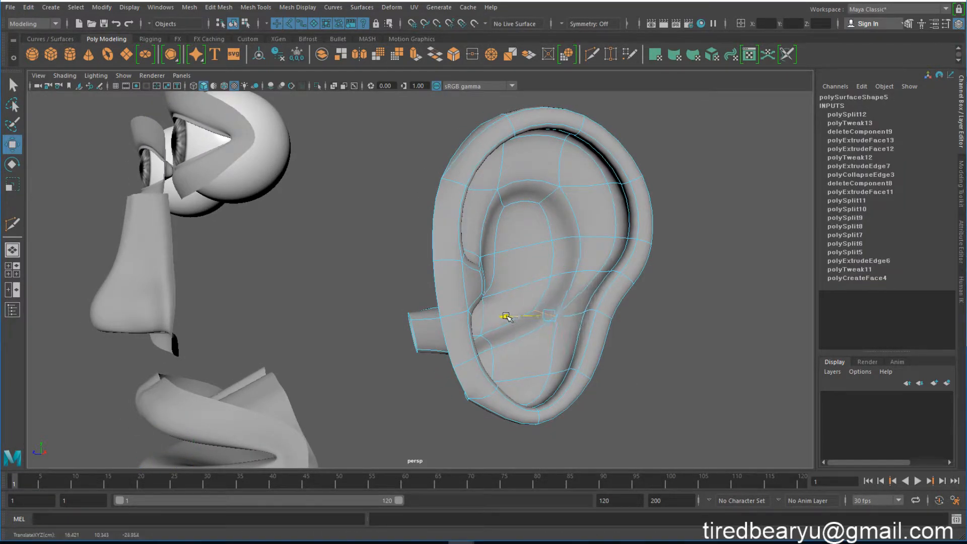
{"action": "right_click_drag", "start_coordinate": [582, 216], "coordinate": [658, 190]}
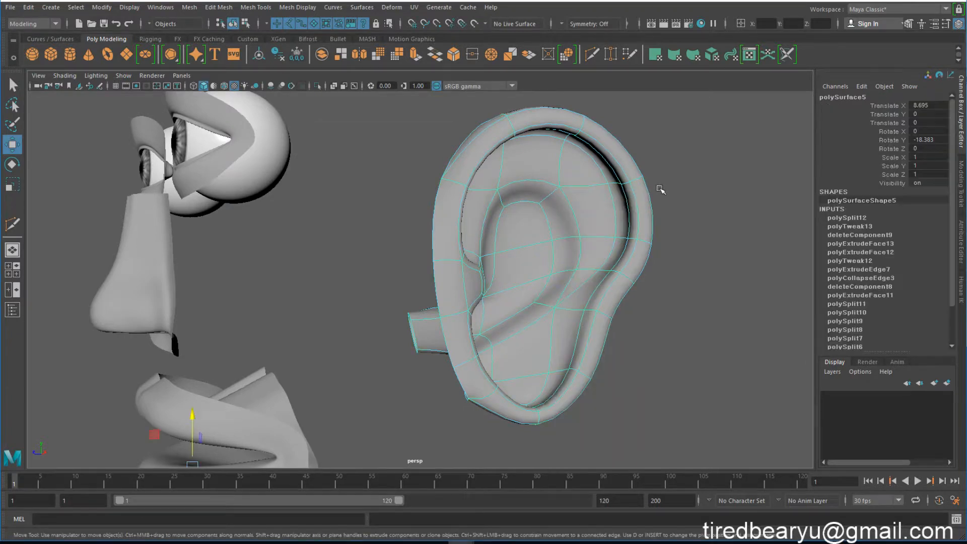
- Restore the ear's unsmoothed display and examine the rim, tragus and recess from several angles
{"action": "left_click_drag", "start_coordinate": [659, 191], "coordinate": [635, 201], "text": "alt"}
{"action": "key", "text": "1"}
{"action": "left_click", "coordinate": [691, 216]}
{"action": "left_click", "coordinate": [492, 242]}
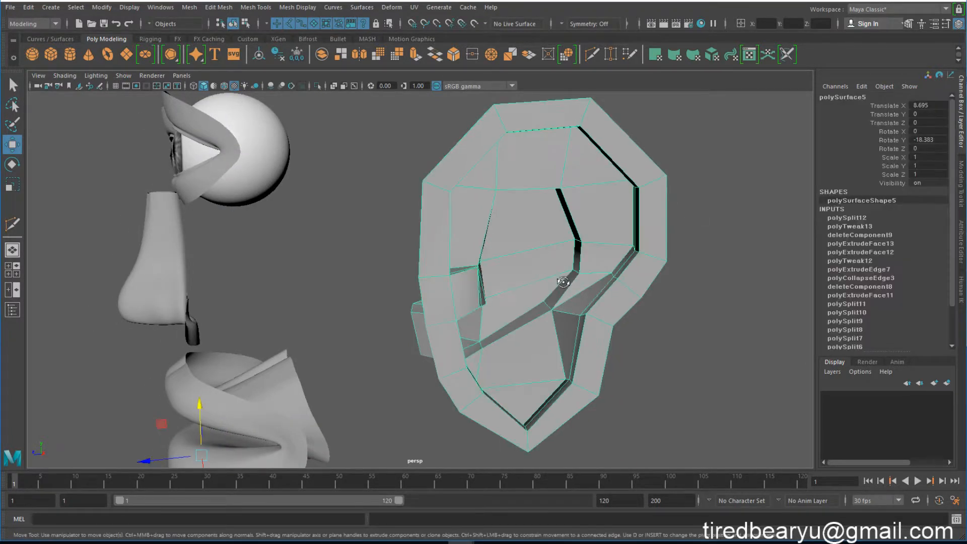
{"action": "left_click_drag", "start_coordinate": [492, 242], "coordinate": [442, 308], "text": "alt"}
{"action": "key", "text": "r"}
{"action": "left_click_drag", "start_coordinate": [573, 287], "coordinate": [492, 326], "text": "alt"}
{"action": "right_click_drag", "start_coordinate": [468, 319], "coordinate": [519, 307], "text": "alt"}
{"action": "left_click_drag", "start_coordinate": [519, 307], "coordinate": [496, 227], "text": "alt"}
- Move the edge at the recess's upper front corner along Y to refine its outline
{"action": "right_click_drag", "start_coordinate": [493, 220], "coordinate": [494, 192]}
{"action": "left_click_drag", "start_coordinate": [494, 192], "coordinate": [485, 210], "text": "alt"}
{"action": "right_click_drag", "start_coordinate": [486, 209], "coordinate": [524, 221], "text": "alt"}
{"action": "left_click_drag", "start_coordinate": [524, 221], "coordinate": [485, 216], "text": "alt"}
{"action": "left_click", "coordinate": [468, 191]}
{"action": "key", "text": "w"}
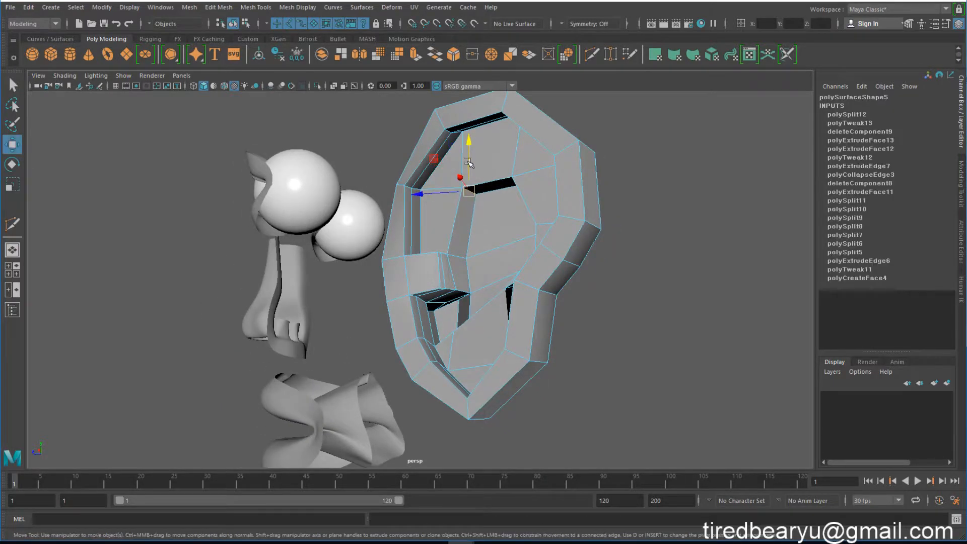
{"action": "left_click_drag", "start_coordinate": [469, 159], "coordinate": [523, 176], "text": "alt"}
- Reposition the edge midway along the recess's rear side and return the ear to object selection
{"action": "mouse_move", "coordinate": [523, 176]}
{"action": "right_mouse_down"}
{"action": "mouse_move", "coordinate": [559, 182]}
{"action": "mouse_move", "coordinate": [521, 177]}
{"action": "right_mouse_up"}
{"action": "left_click_drag", "start_coordinate": [521, 177], "coordinate": [549, 252], "text": "alt"}
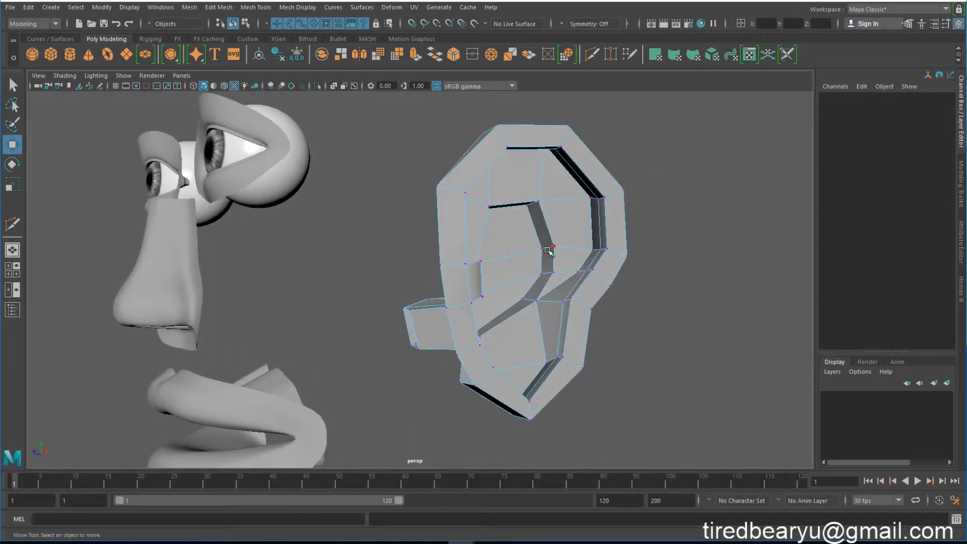
{"action": "right_click_drag", "start_coordinate": [545, 243], "coordinate": [550, 205]}
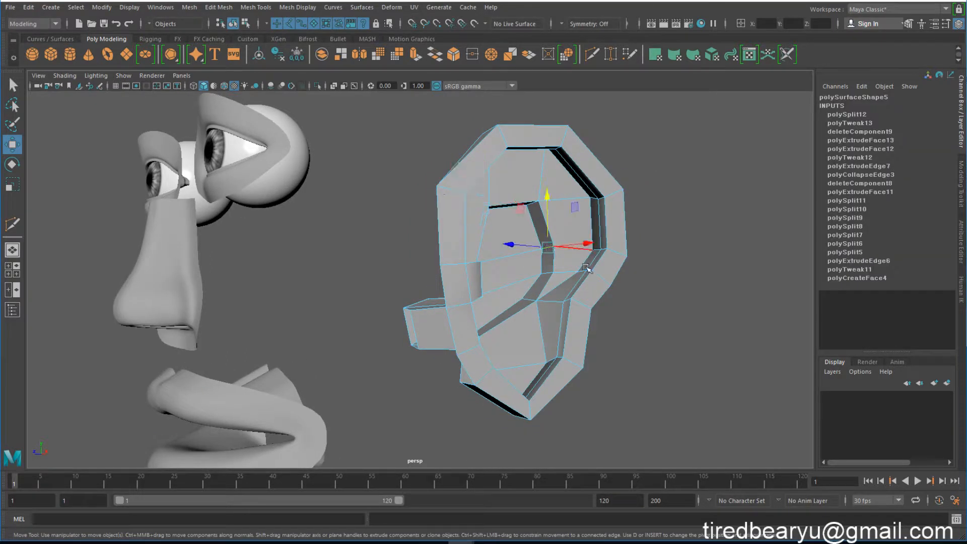
{"action": "mouse_move", "coordinate": [585, 269]}
{"action": "left_mouse_down", "text": "alt"}
{"action": "mouse_move", "coordinate": [582, 247]}
{"action": "mouse_move", "coordinate": [593, 259]}
{"action": "left_mouse_up", "text": "alt"}
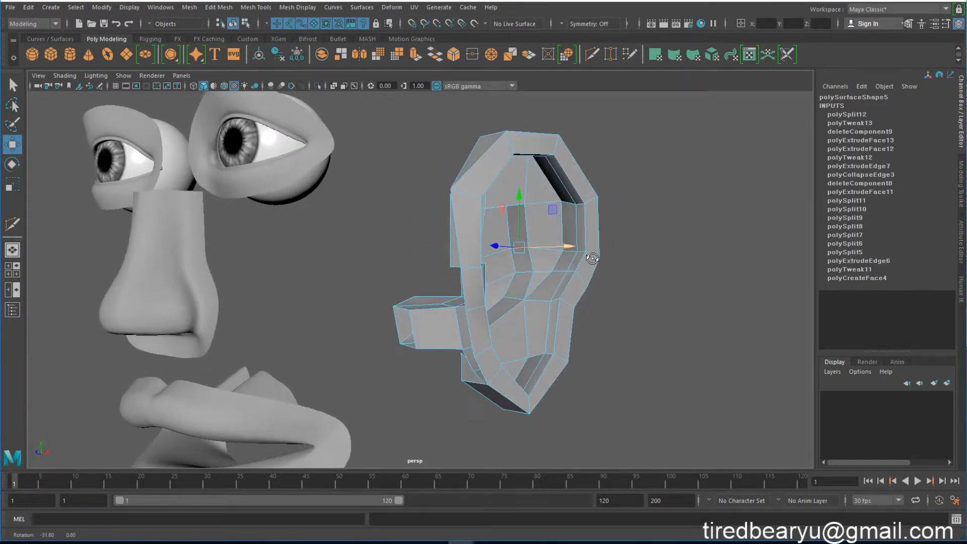
{"action": "left_click_drag", "start_coordinate": [521, 267], "coordinate": [526, 250], "text": "alt"}
{"action": "right_click_drag", "start_coordinate": [527, 251], "coordinate": [574, 225]}
{"action": "left_click_drag", "start_coordinate": [543, 259], "coordinate": [559, 241], "text": "alt"}
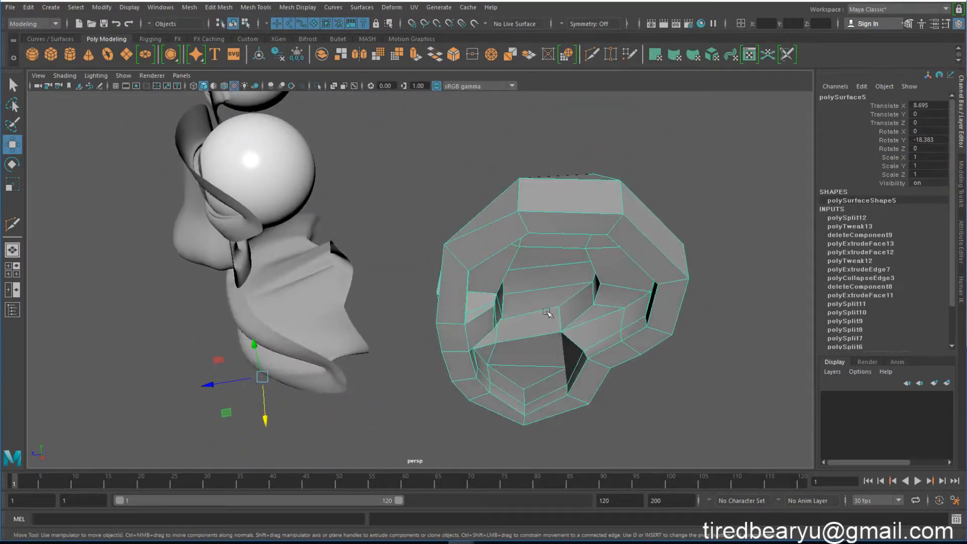
- Select the inner surface's lobe face and top face, adjust their position and return to object selection
{"action": "right_click_drag", "start_coordinate": [559, 242], "coordinate": [557, 325]}
{"action": "right_click_drag", "start_coordinate": [561, 256], "coordinate": [559, 271]}
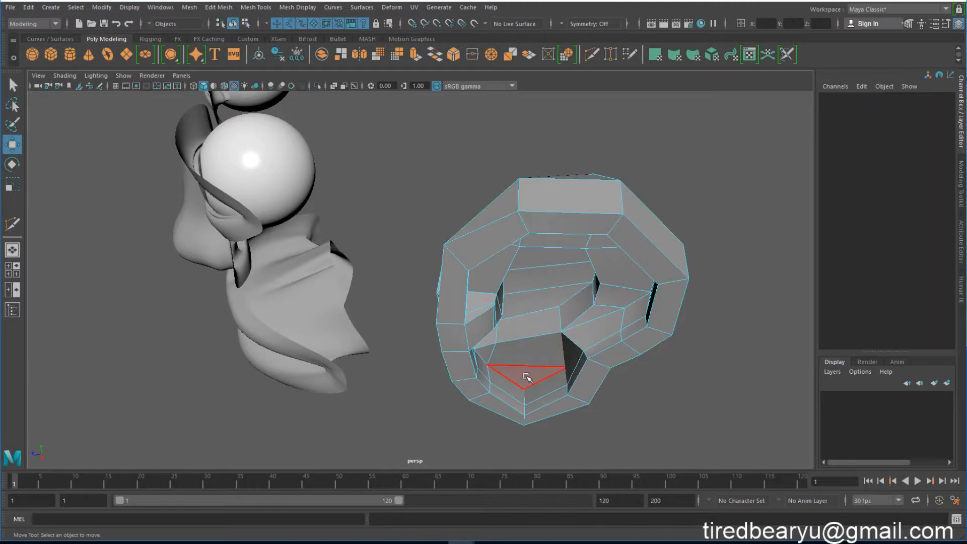
{"action": "left_click", "coordinate": [526, 379]}
{"action": "left_click_drag", "start_coordinate": [526, 379], "coordinate": [558, 182], "text": "alt"}
{"action": "key", "text": "q"}
{"action": "left_click", "coordinate": [552, 142]}
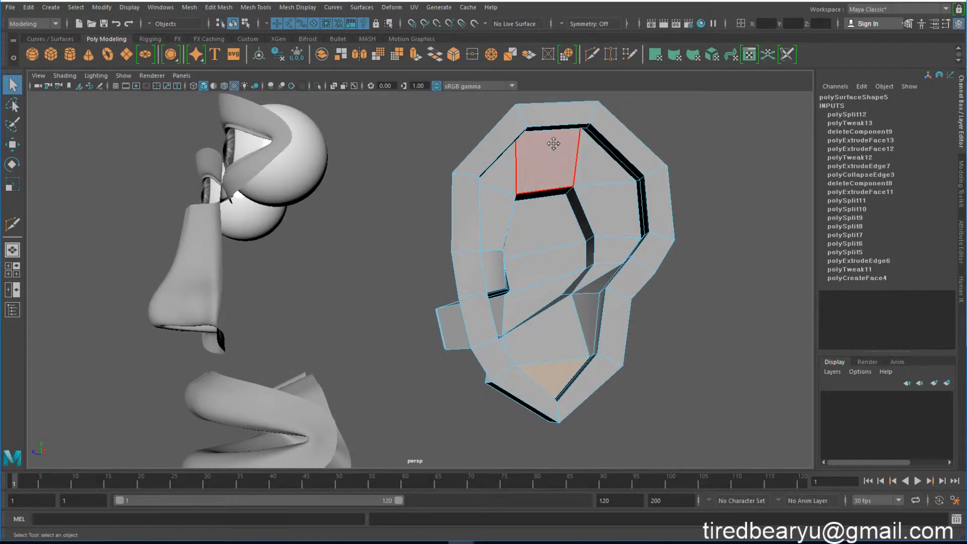
{"action": "left_click_drag", "start_coordinate": [554, 143], "coordinate": [515, 209], "text": "alt"}
{"action": "key", "text": "e"}
{"action": "key", "text": "w"}
{"action": "key", "text": "q"}
{"action": "right_click_drag", "start_coordinate": [542, 214], "coordinate": [584, 193]}
- Scale the edge loop in the middle of the rim's inner wall and check the ear in the smoothed preview
{"action": "middle_click_drag", "start_coordinate": [586, 257], "coordinate": [608, 197], "text": "alt"}
{"action": "left_click_drag", "start_coordinate": [608, 196], "coordinate": [482, 182], "text": "alt"}
{"action": "right_click_drag", "start_coordinate": [448, 177], "coordinate": [452, 135]}
{"action": "left_click_drag", "start_coordinate": [451, 135], "coordinate": [459, 177], "text": "alt"}
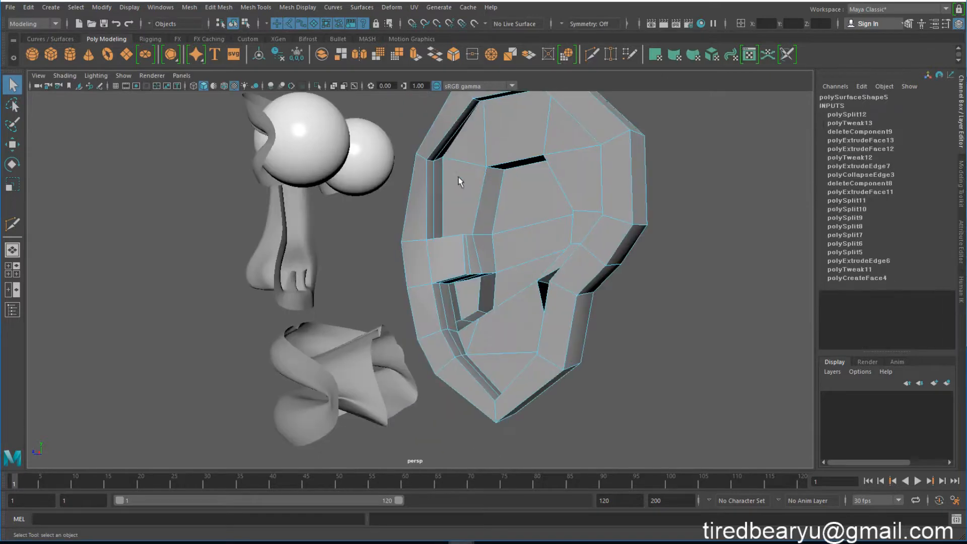
{"action": "left_click", "coordinate": [435, 196]}
{"action": "middle_click_drag", "start_coordinate": [458, 179], "coordinate": [436, 220], "text": "alt"}
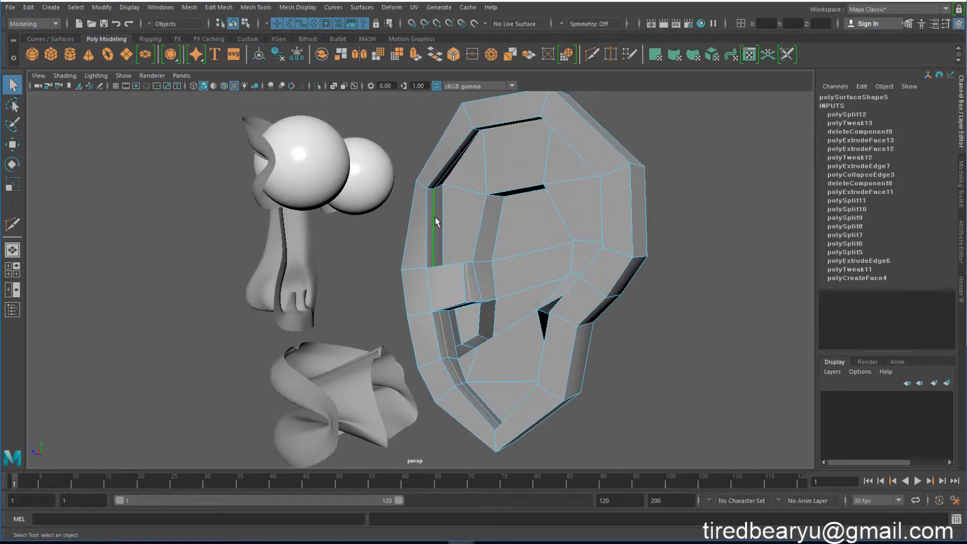
{"action": "left_click_drag", "start_coordinate": [436, 222], "coordinate": [625, 281], "text": "alt"}
{"action": "key", "text": "r"}
{"action": "right_click_drag", "start_coordinate": [531, 209], "coordinate": [577, 189]}
{"action": "left_click_drag", "start_coordinate": [579, 201], "coordinate": [481, 91], "text": "alt"}
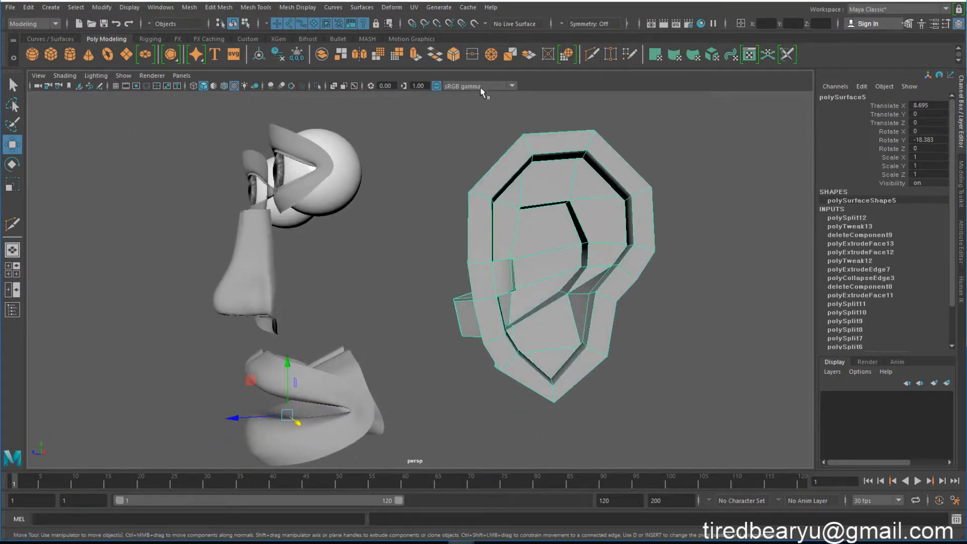
{"action": "key", "text": "3"}
{"action": "left_click", "coordinate": [696, 252]}
{"action": "left_click_drag", "start_coordinate": [696, 252], "coordinate": [438, 242], "text": "alt"}
{"action": "left_click", "coordinate": [425, 250]}
{"action": "key", "text": "1"}
- Insert an additional edge loop around the outer side of the ear behind the rim with the Multi-Cut tool
{"action": "right_click_drag", "start_coordinate": [438, 241], "coordinate": [439, 218]}
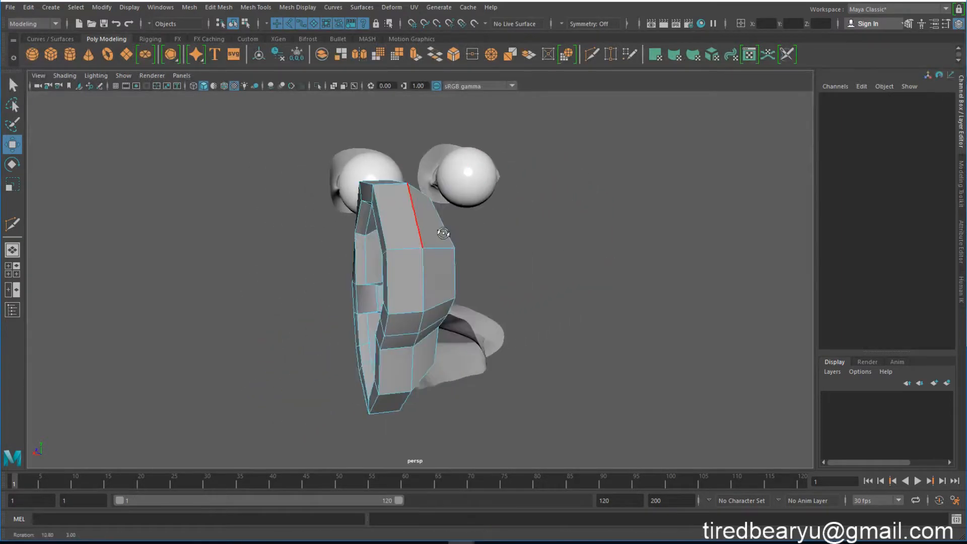
{"action": "left_click_drag", "start_coordinate": [439, 217], "coordinate": [575, 95], "text": "alt"}
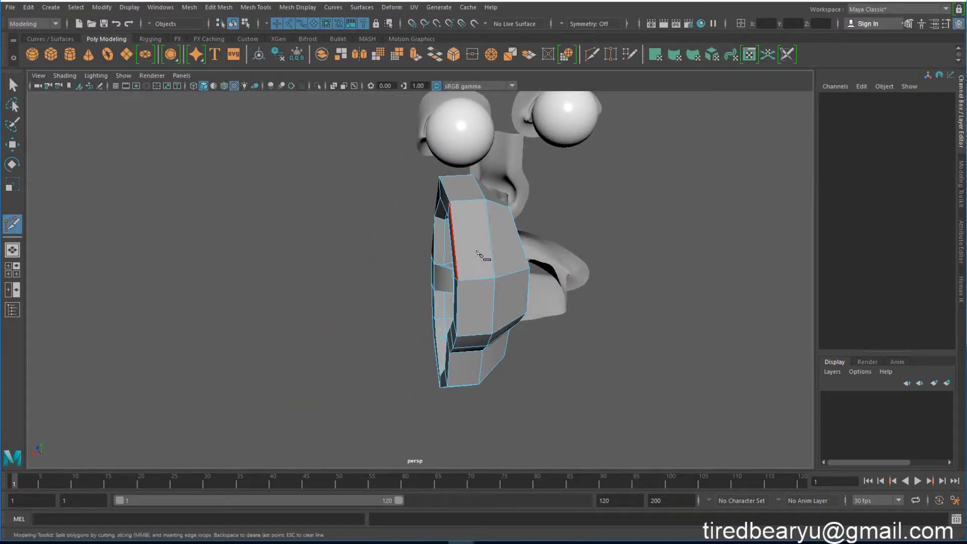
{"action": "left_click_drag", "start_coordinate": [479, 254], "coordinate": [528, 166], "text": "alt"}
- Adjust the edges around the ear's back, return to object selection and check the shape in the smoothed preview
{"action": "key", "text": "q"}
{"action": "right_click_drag", "start_coordinate": [529, 166], "coordinate": [531, 168]}
{"action": "left_click_drag", "start_coordinate": [531, 168], "coordinate": [434, 218], "text": "alt"}
{"action": "left_click", "coordinate": [495, 245]}
{"action": "key", "text": "w"}
{"action": "key", "text": "3"}
{"action": "left_click", "coordinate": [437, 207]}
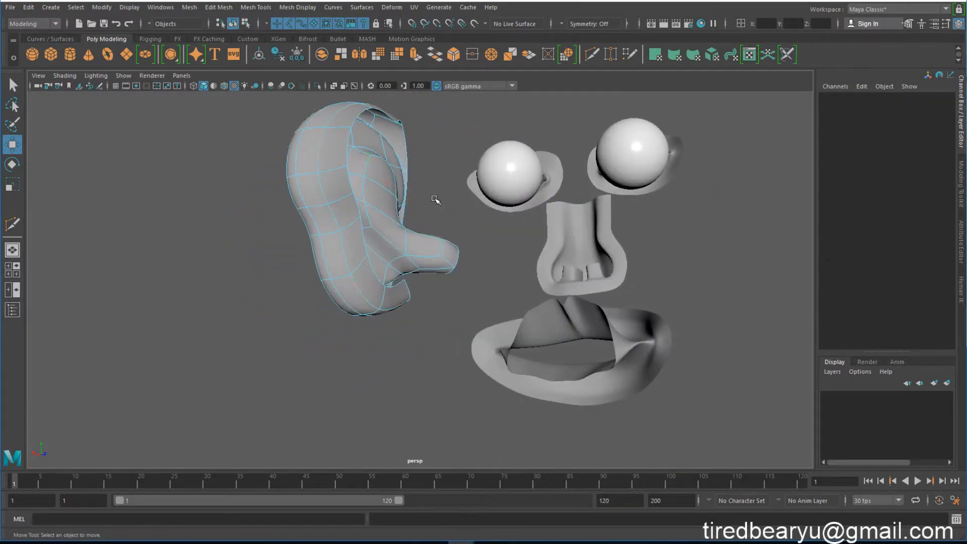
{"action": "right_click_drag", "start_coordinate": [374, 166], "coordinate": [403, 153]}
{"action": "left_click_drag", "start_coordinate": [403, 153], "coordinate": [443, 203], "text": "alt"}
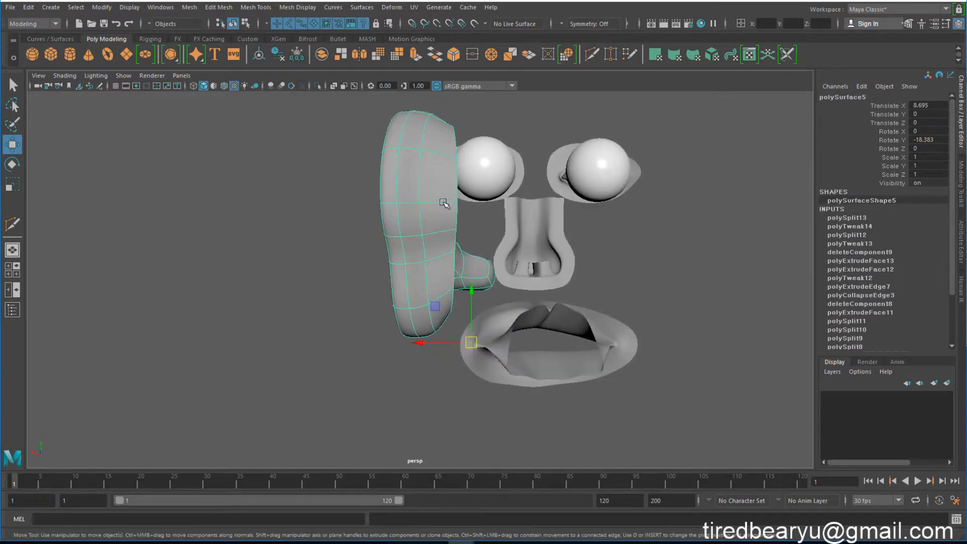
{"action": "key", "text": "1"}
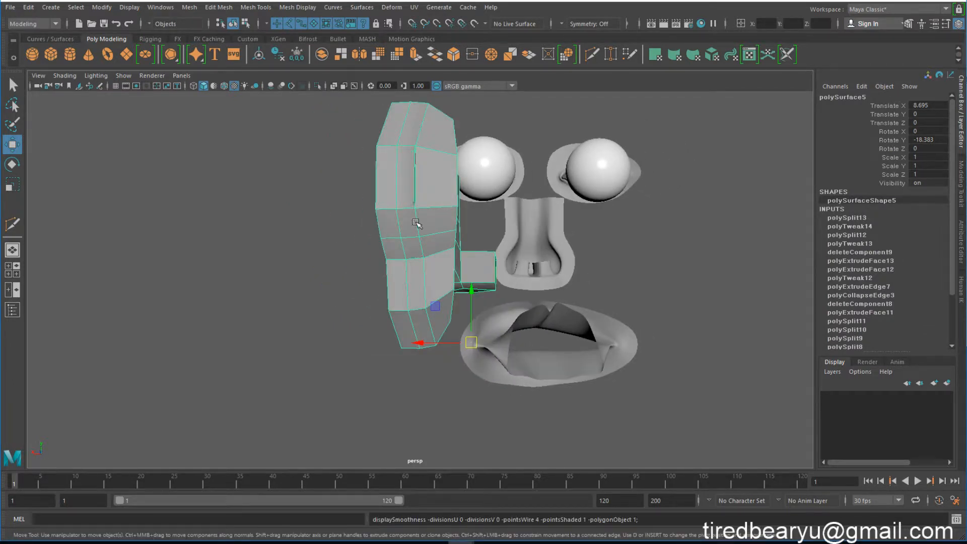
- Scale the edge loop around the outer back of the ear, check the smoothed preview and return to object selection
{"action": "right_click_drag", "start_coordinate": [417, 225], "coordinate": [418, 190]}
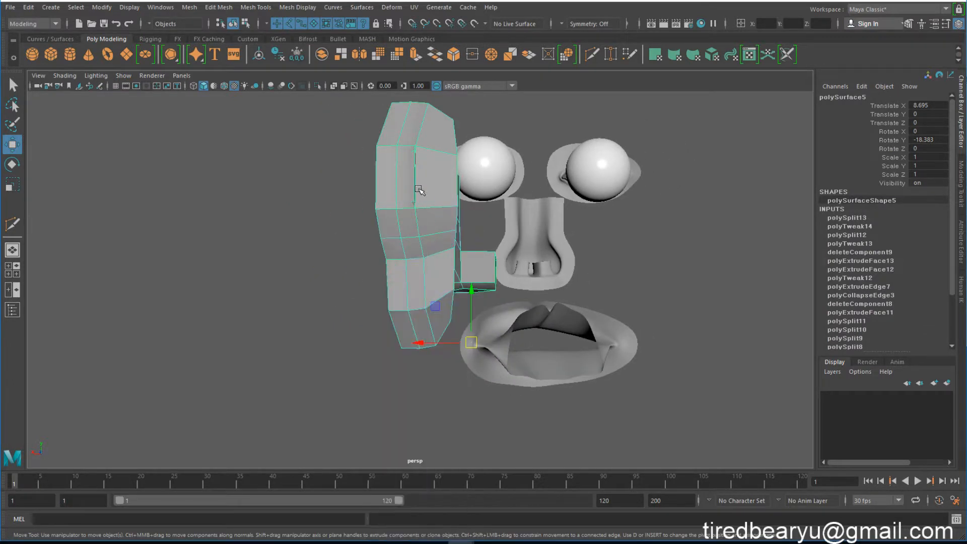
{"action": "double_click", "coordinate": [417, 224]}
{"action": "mouse_move", "coordinate": [416, 225]}
{"action": "left_mouse_down", "text": "alt"}
{"action": "mouse_move", "coordinate": [358, 264]}
{"action": "mouse_move", "coordinate": [403, 246]}
{"action": "mouse_move", "coordinate": [461, 272]}
{"action": "mouse_move", "coordinate": [399, 230]}
{"action": "left_mouse_up", "text": "alt"}
{"action": "left_click", "coordinate": [406, 244]}
{"action": "left_click_drag", "start_coordinate": [379, 198], "coordinate": [380, 203]}
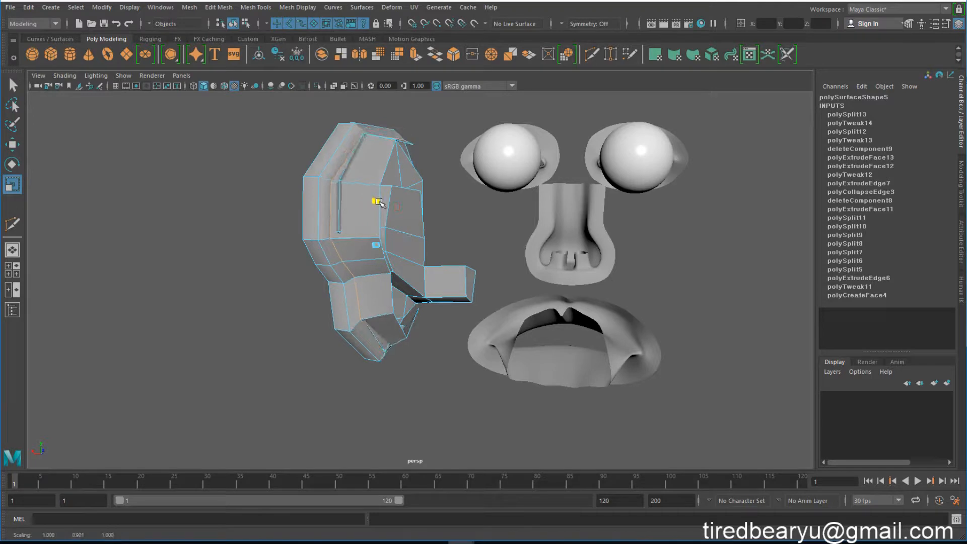
{"action": "key", "text": "3"}
{"action": "left_click", "coordinate": [468, 194]}
{"action": "left_click_drag", "start_coordinate": [430, 226], "coordinate": [461, 216], "text": "alt"}
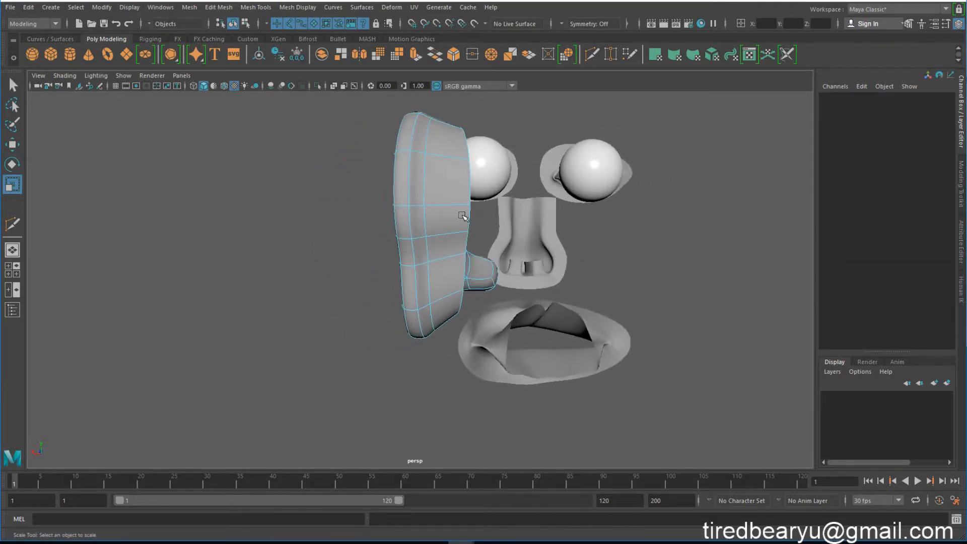
{"action": "right_click_drag", "start_coordinate": [449, 197], "coordinate": [492, 184]}
{"action": "left_click_drag", "start_coordinate": [593, 265], "coordinate": [693, 246], "text": "alt"}
{"action": "left_click", "coordinate": [567, 246]}
- Restore the unsmoothed display and collapse two edges on the back of the ear near the lobe
{"action": "key", "text": "1"}
{"action": "left_click_drag", "start_coordinate": [418, 265], "coordinate": [470, 266], "text": "alt"}
{"action": "right_click_drag", "start_coordinate": [471, 266], "coordinate": [524, 322], "text": "alt"}
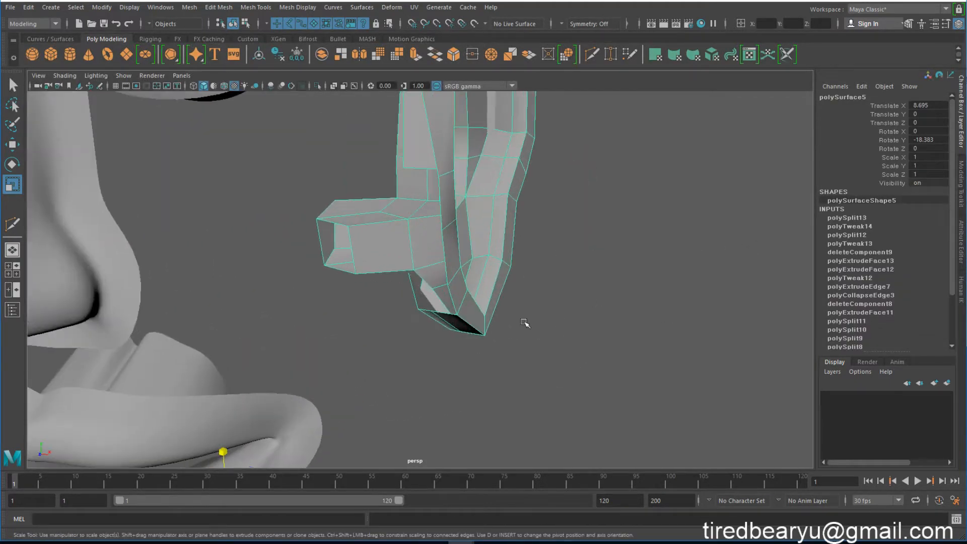
{"action": "left_click_drag", "start_coordinate": [524, 321], "coordinate": [445, 270], "text": "alt"}
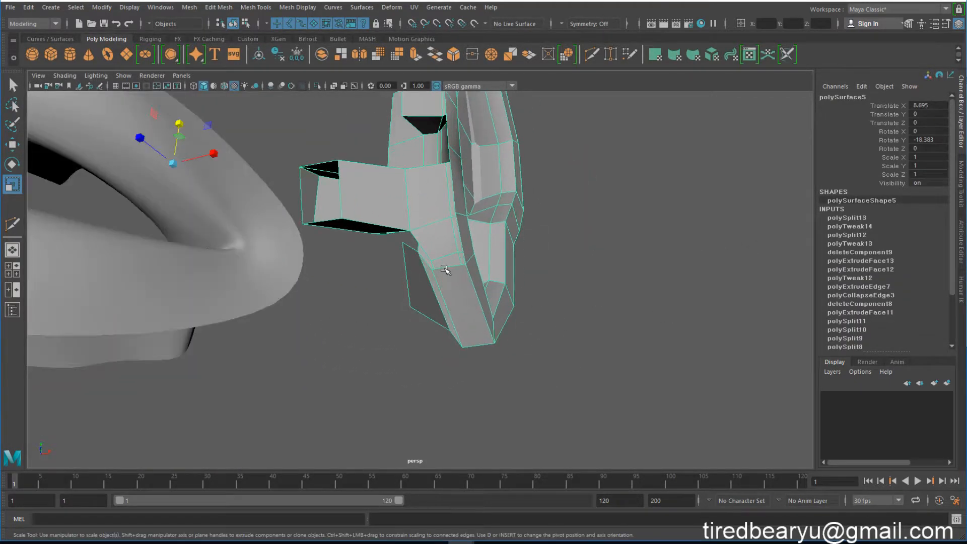
{"action": "right_click", "coordinate": [445, 242]}
{"action": "right_click_drag", "start_coordinate": [447, 241], "coordinate": [444, 212]}
{"action": "mouse_move", "coordinate": [443, 267]}
{"action": "left_mouse_down", "text": "alt"}
{"action": "mouse_move", "coordinate": [431, 282]}
{"action": "mouse_move", "coordinate": [425, 274]}
{"action": "mouse_move", "coordinate": [426, 290]}
{"action": "mouse_move", "coordinate": [431, 258]}
{"action": "mouse_move", "coordinate": [418, 282]}
{"action": "mouse_move", "coordinate": [433, 269]}
{"action": "left_mouse_up", "text": "alt"}
{"action": "left_click", "coordinate": [396, 274]}
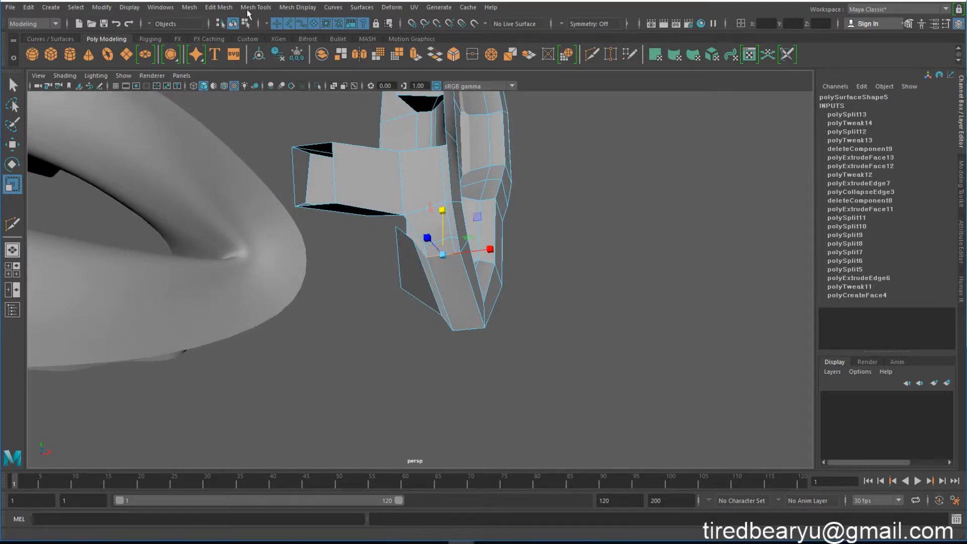
{"action": "left_click", "coordinate": [225, 8]}
{"action": "mouse_move", "coordinate": [185, 2]}
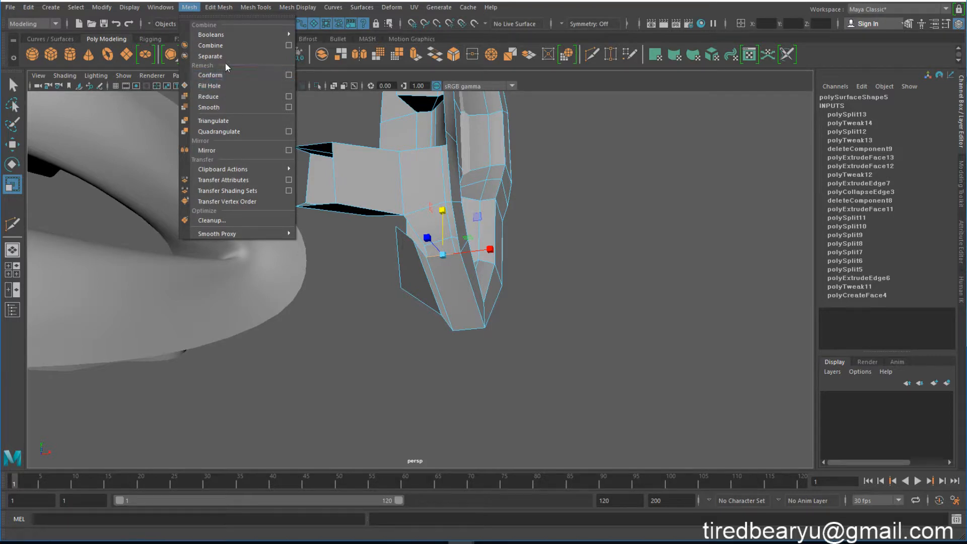
{"action": "mouse_move", "coordinate": [213, 9]}
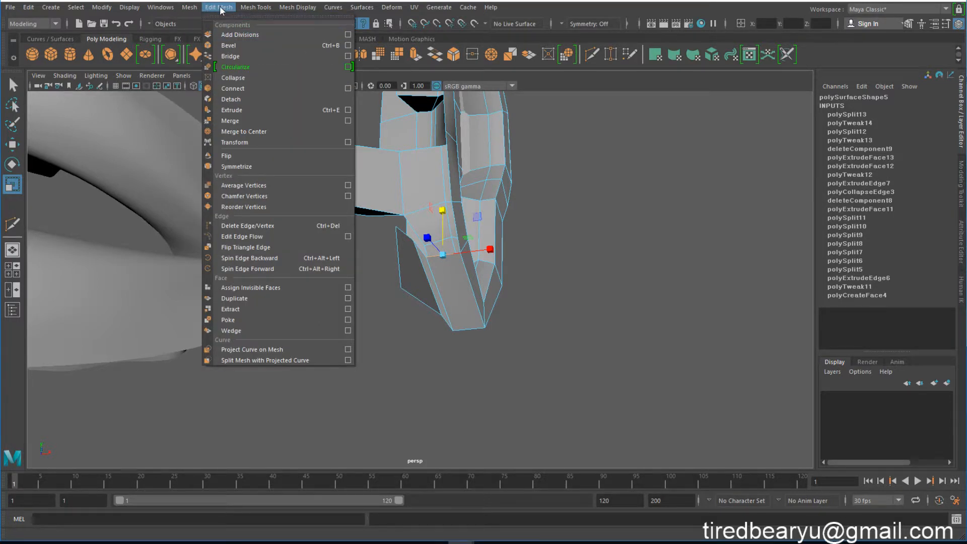
{"action": "left_click", "coordinate": [233, 78]}
{"action": "left_click_drag", "start_coordinate": [388, 194], "coordinate": [397, 243], "text": "alt"}
{"action": "key", "text": "g"}
- Move the vertex at the collapsed corner behind the lobe to even out the ear's back, and return to object selection
{"action": "right_click_drag", "start_coordinate": [437, 242], "coordinate": [438, 270]}
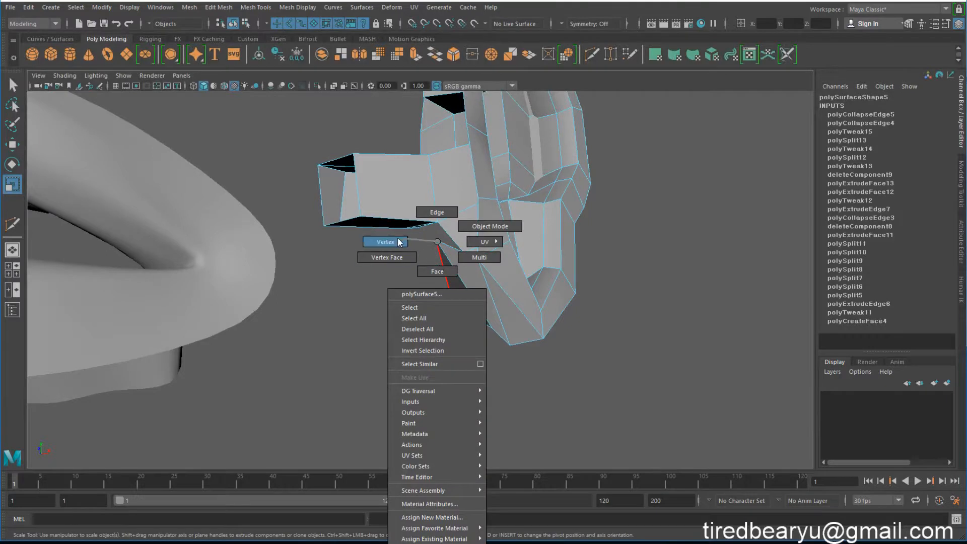
{"action": "right_click_drag", "start_coordinate": [398, 242], "coordinate": [397, 242]}
{"action": "left_click", "coordinate": [436, 241]}
{"action": "key", "text": "w"}
{"action": "left_click_drag", "start_coordinate": [435, 195], "coordinate": [436, 198]}
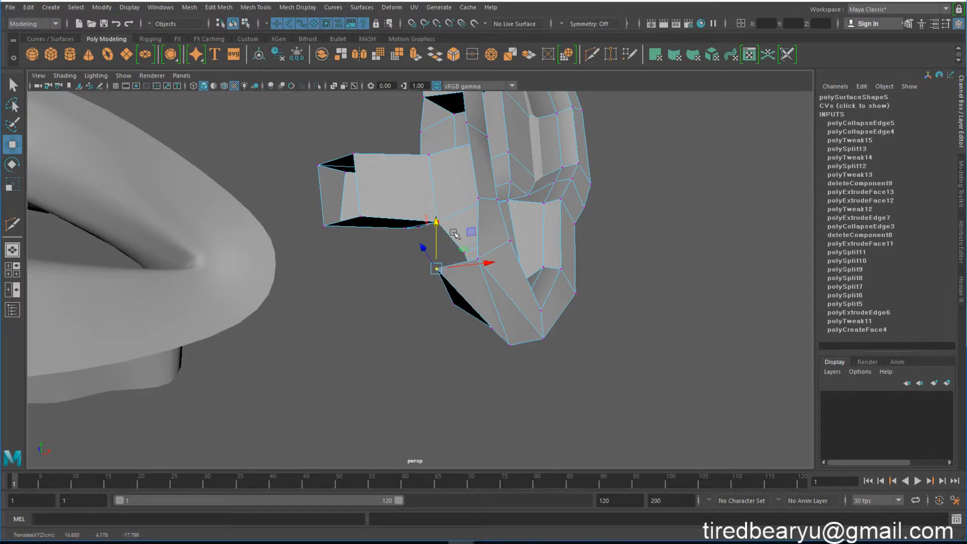
{"action": "left_click_drag", "start_coordinate": [455, 234], "coordinate": [418, 242], "text": "alt"}
{"action": "left_click_drag", "start_coordinate": [516, 245], "coordinate": [383, 242]}
{"action": "right_click_drag", "start_coordinate": [349, 229], "coordinate": [403, 214]}
- Examine the ear's front and side shape in the smoothed preview
{"action": "left_click_drag", "start_coordinate": [442, 218], "coordinate": [315, 211], "text": "alt"}
{"action": "left_click_drag", "start_coordinate": [490, 256], "coordinate": [421, 216], "text": "alt"}
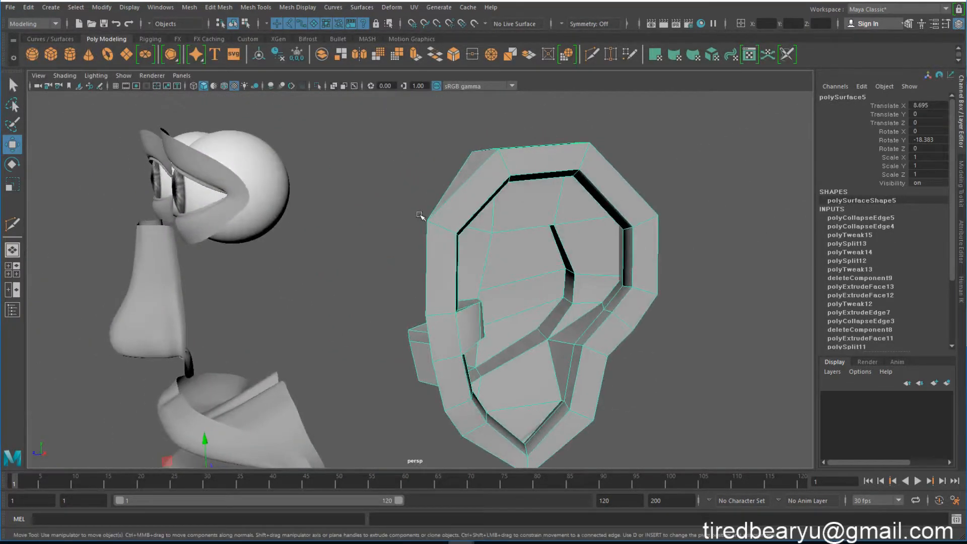
{"action": "left_click", "coordinate": [421, 216]}
{"action": "right_click_drag", "start_coordinate": [462, 247], "coordinate": [404, 234], "text": "alt"}
{"action": "left_click", "coordinate": [496, 235]}
{"action": "key", "text": "3"}
{"action": "left_click", "coordinate": [624, 224]}
{"action": "left_click_drag", "start_coordinate": [623, 224], "coordinate": [535, 261], "text": "alt"}
{"action": "left_click", "coordinate": [535, 261]}
- Restore the unsmoothed display and raise the ear beside the eyes and nose to Translate Y 3.592
{"action": "key", "text": "1"}
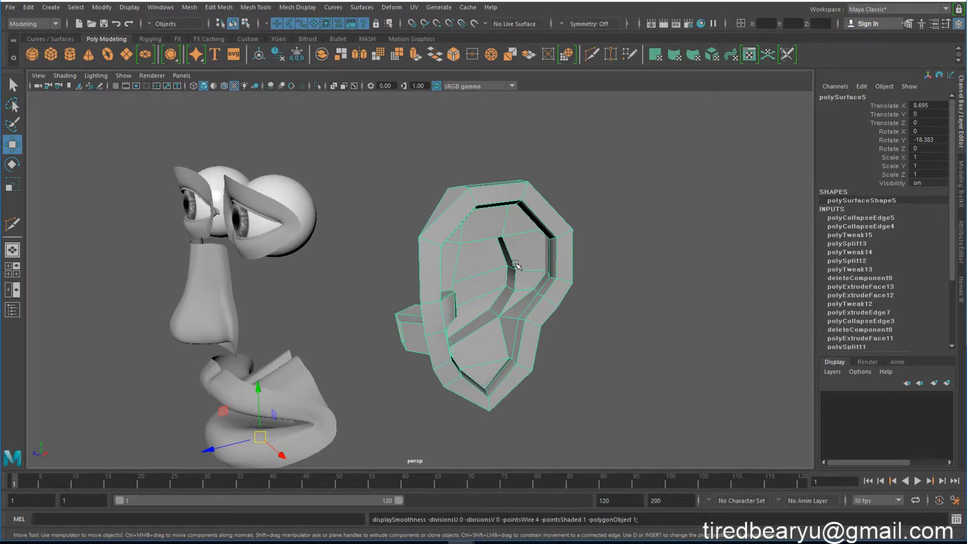
{"action": "left_click_drag", "start_coordinate": [502, 261], "coordinate": [492, 196], "text": "alt"}
{"action": "middle_click_drag", "start_coordinate": [505, 320], "coordinate": [554, 278], "text": "alt"}
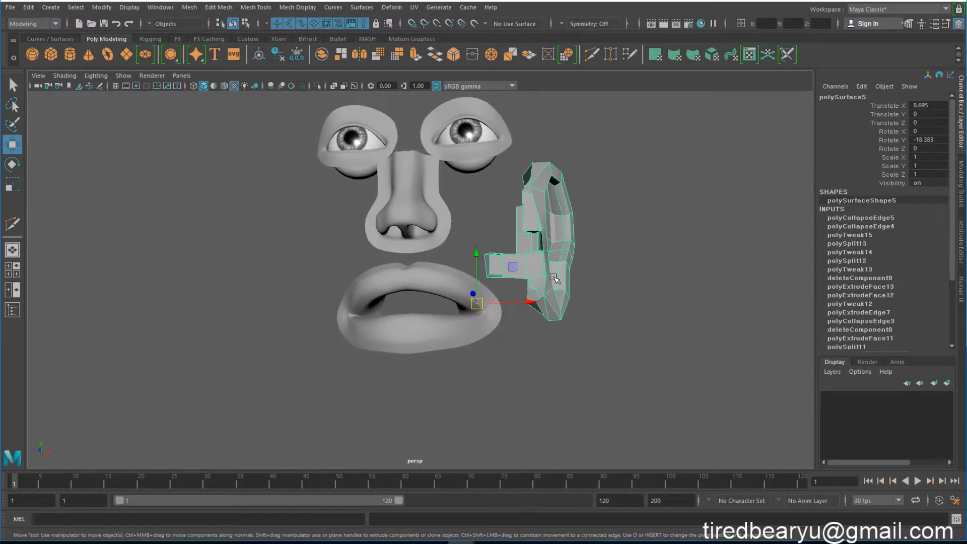
{"action": "middle_click_drag", "start_coordinate": [413, 237], "coordinate": [469, 310], "text": "alt"}
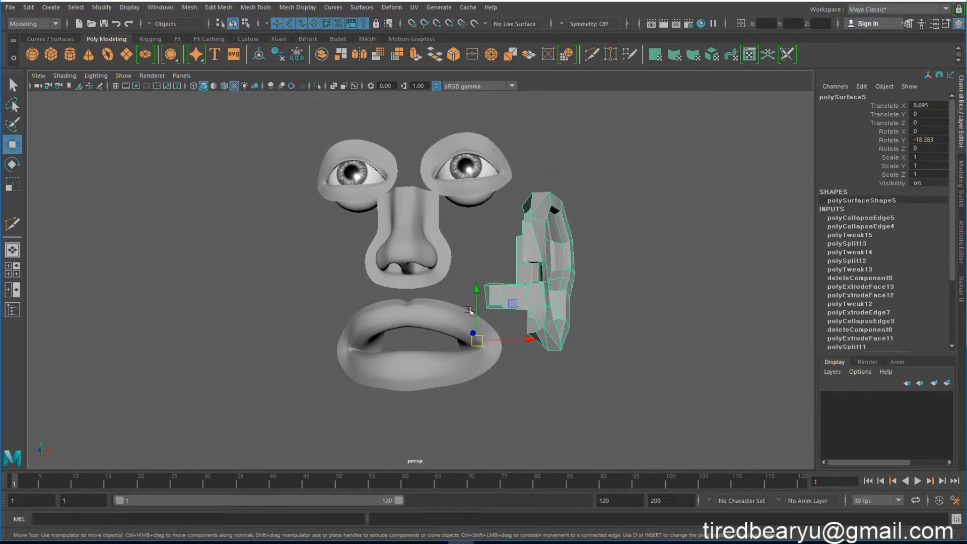
{"action": "left_click_drag", "start_coordinate": [483, 305], "coordinate": [483, 277]}
{"action": "left_click", "coordinate": [218, 7]}
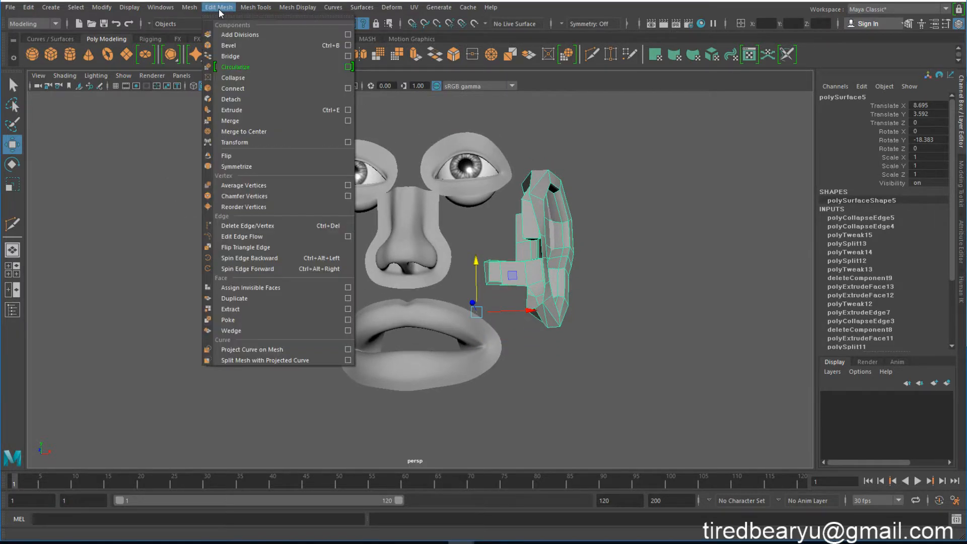
{"action": "mouse_move", "coordinate": [254, 7]}
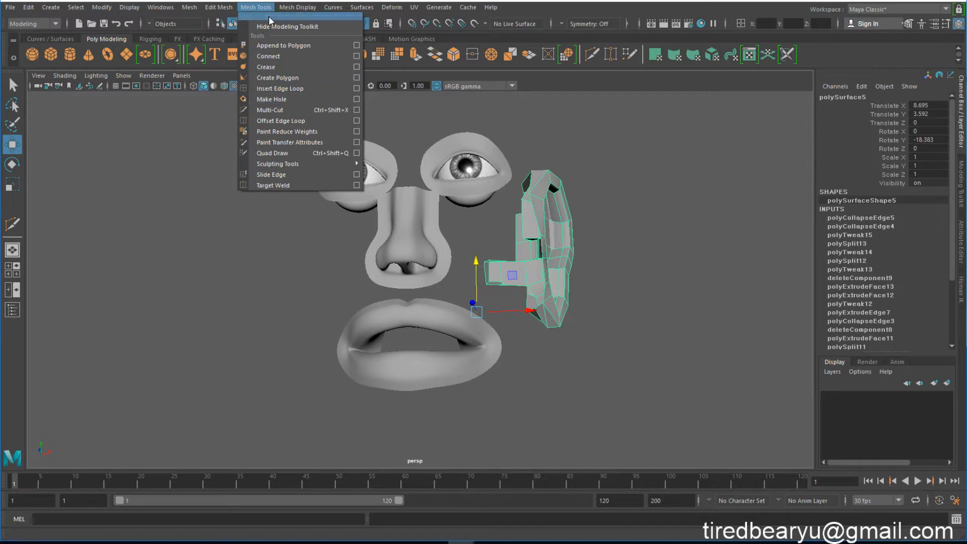
{"action": "mouse_move", "coordinate": [218, 8]}
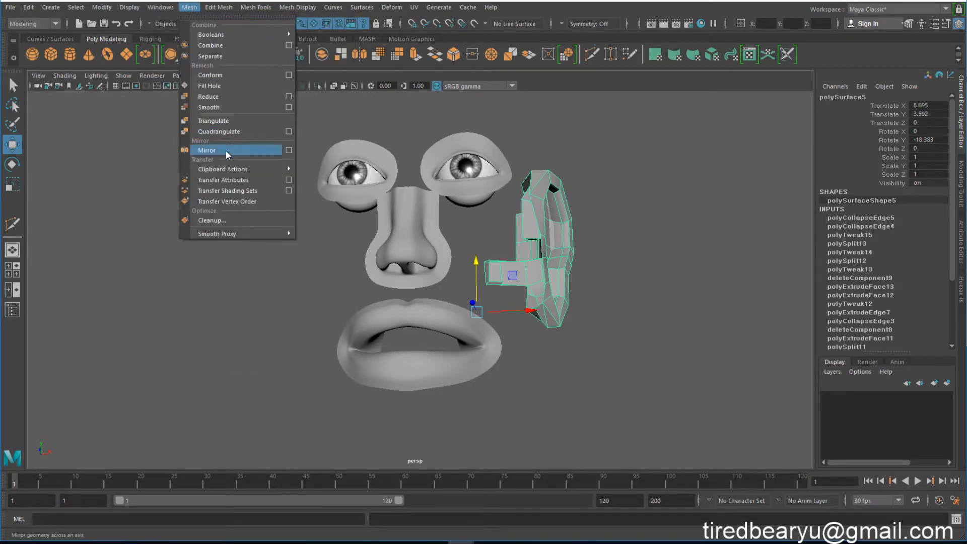
{"action": "left_click_drag", "start_coordinate": [650, 254], "coordinate": [639, 262], "text": "alt"}
{"action": "left_click", "coordinate": [593, 257]}
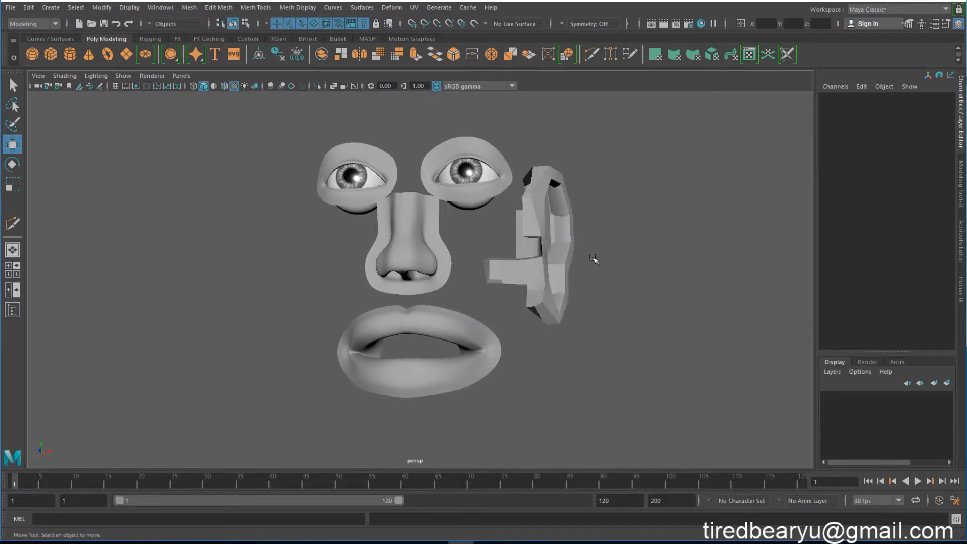
{"action": "left_click_drag", "start_coordinate": [493, 235], "coordinate": [562, 269]}
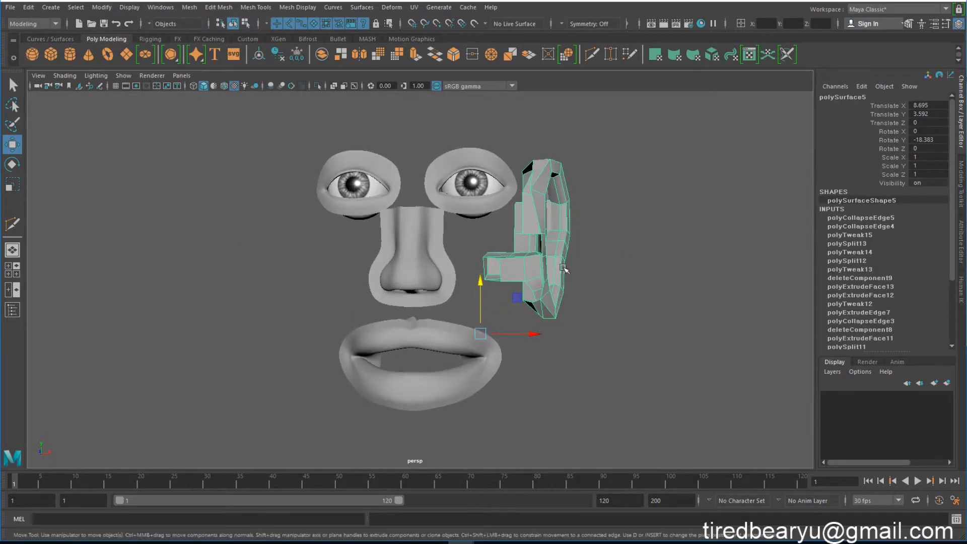
{"action": "middle_click_drag", "start_coordinate": [525, 260], "coordinate": [557, 267], "text": "alt"}
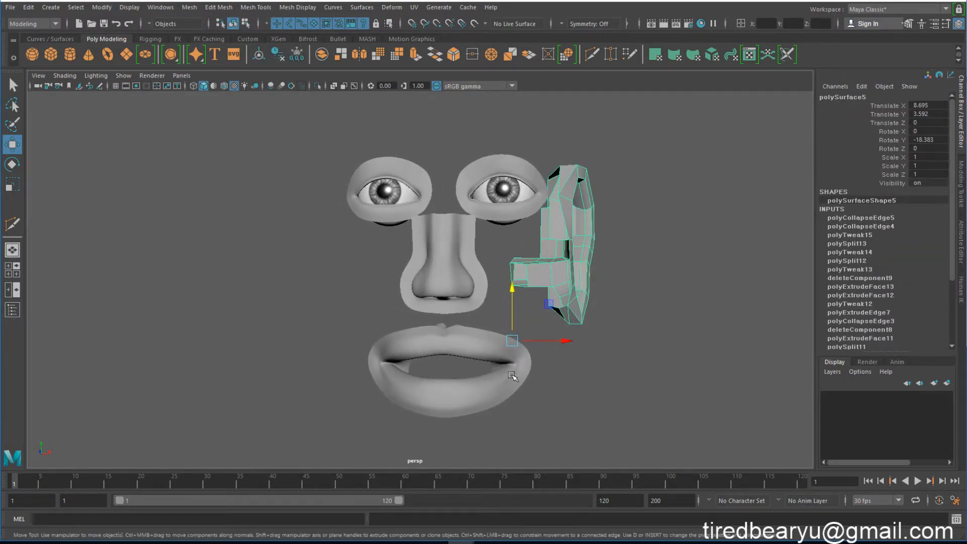
{"action": "left_click_drag", "start_coordinate": [492, 364], "coordinate": [461, 311], "text": "alt"}
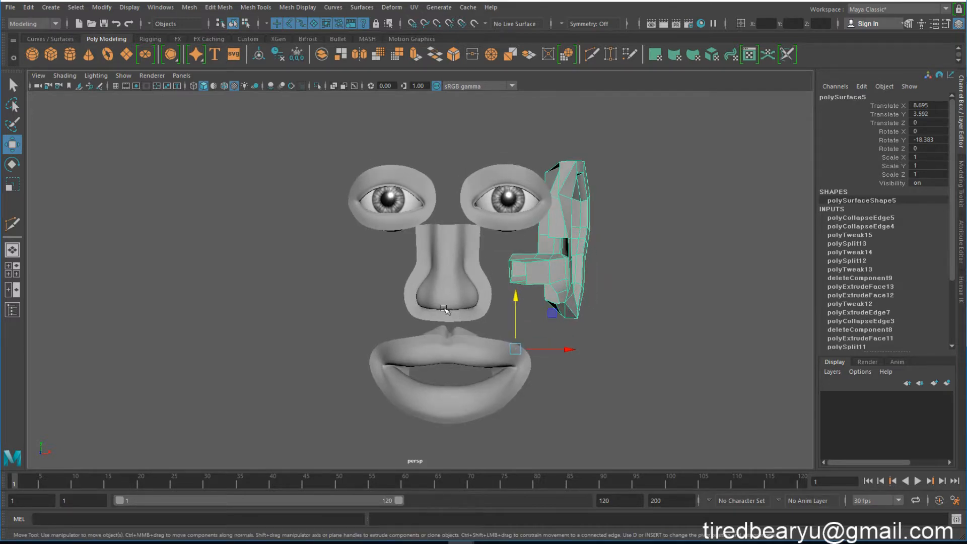
- Snap the ear's pivot to the centre line of the face in the top view using grid snapping, and return to perspective
{"action": "key", "text": "space"}
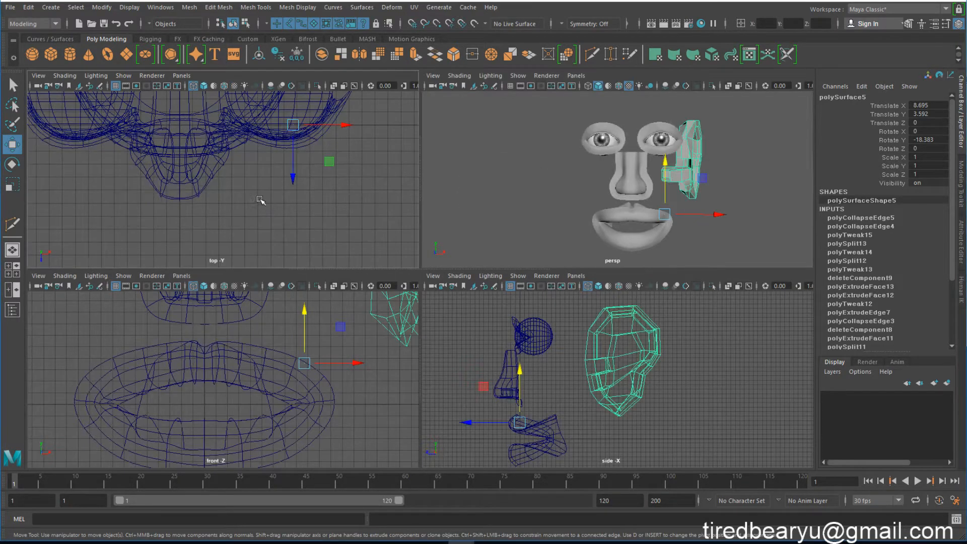
{"action": "key", "text": "space"}
{"action": "scroll", "coordinate": [420, 237], "scroll_direction": "down", "scroll_amount": 2}
{"action": "middle_click_drag", "start_coordinate": [493, 224], "coordinate": [509, 266], "text": "alt"}
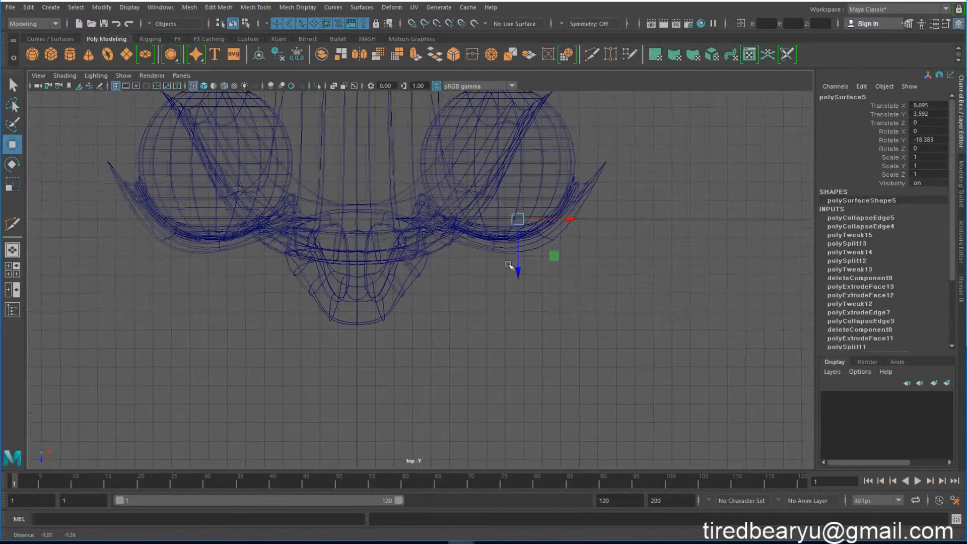
{"action": "scroll", "coordinate": [510, 262], "scroll_direction": "down", "scroll_amount": 2}
{"action": "middle_click_drag", "start_coordinate": [562, 236], "coordinate": [540, 303], "text": "alt"}
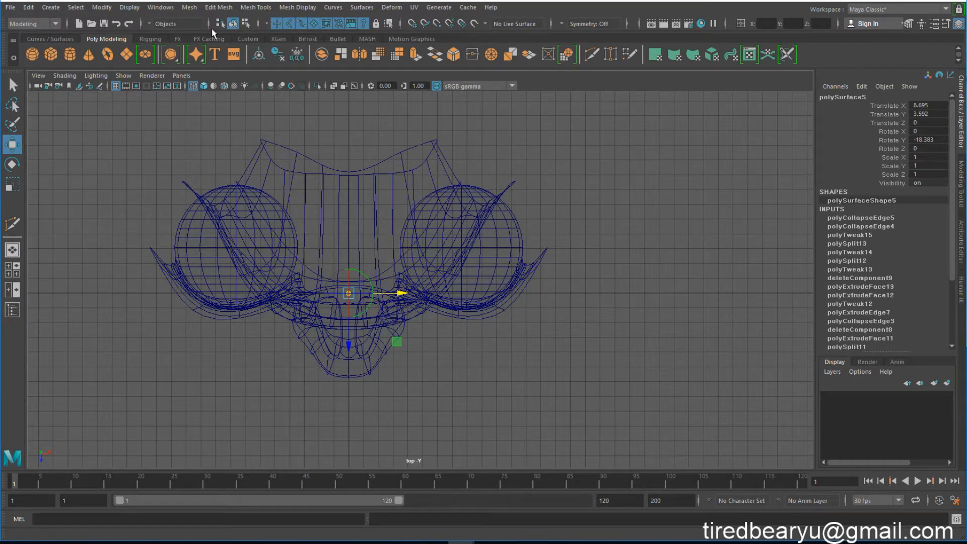
{"action": "left_click", "coordinate": [413, 25]}
{"action": "left_click_drag", "start_coordinate": [401, 291], "coordinate": [354, 296]}
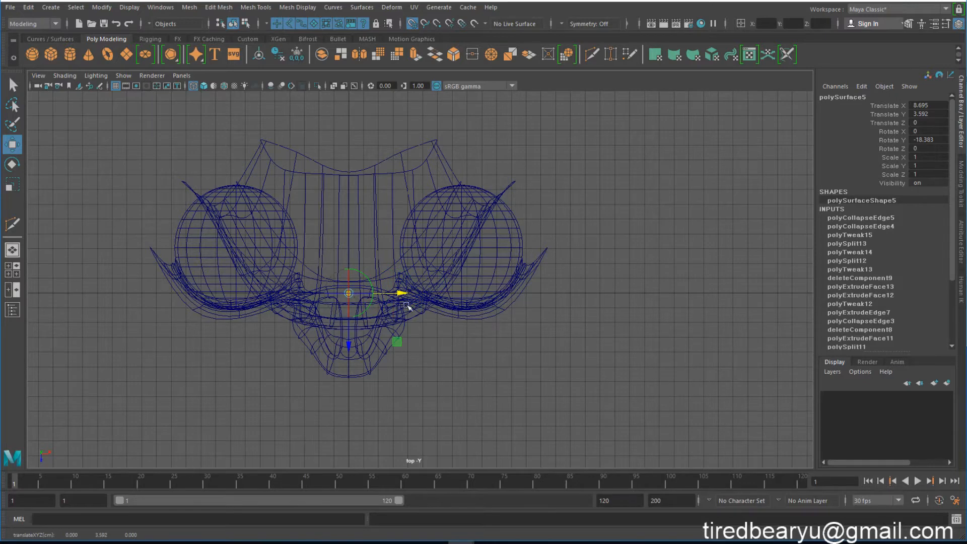
{"action": "key", "text": "space"}
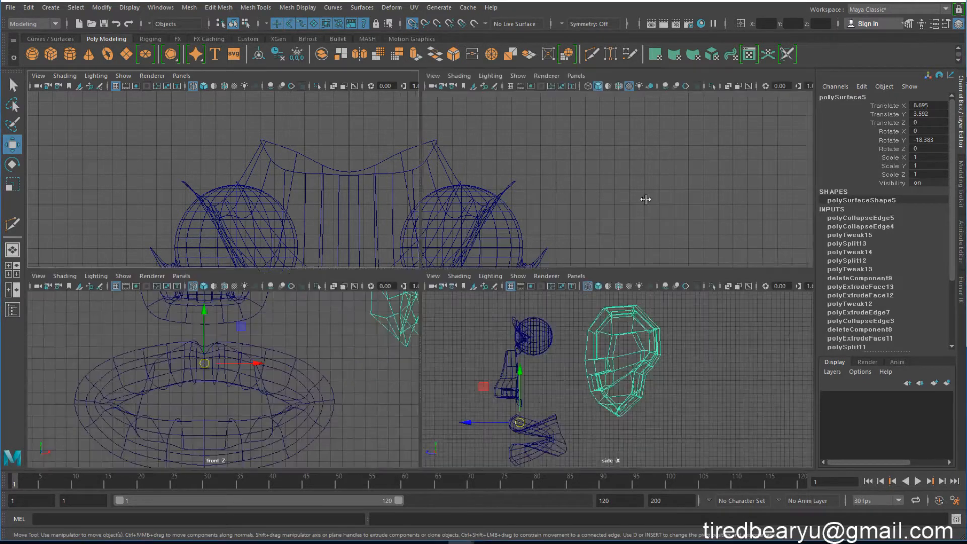
{"action": "key", "text": "space"}
- Duplicate the ear in place and turn off grid snapping
{"action": "left_click", "coordinate": [647, 247]}
{"action": "left_click", "coordinate": [581, 259]}
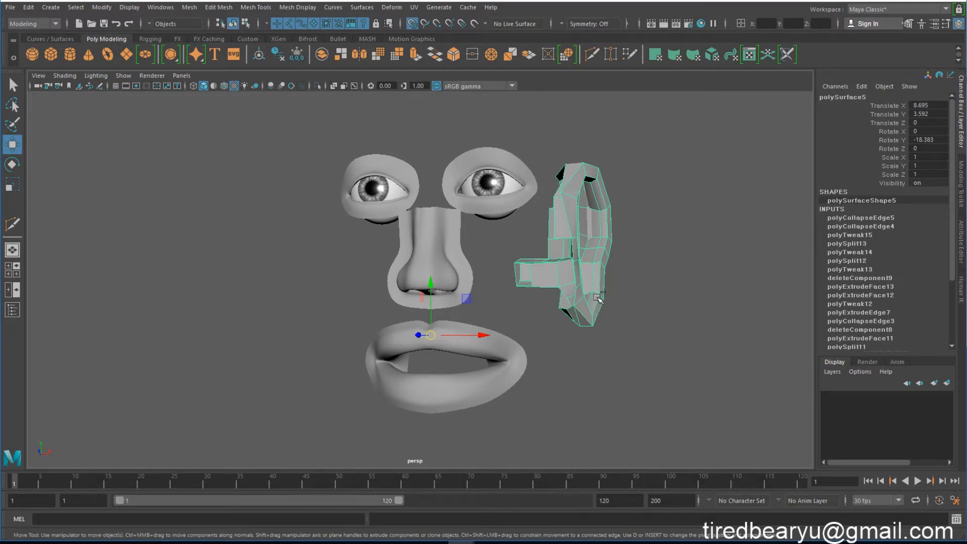
{"action": "left_click", "coordinate": [29, 7]}
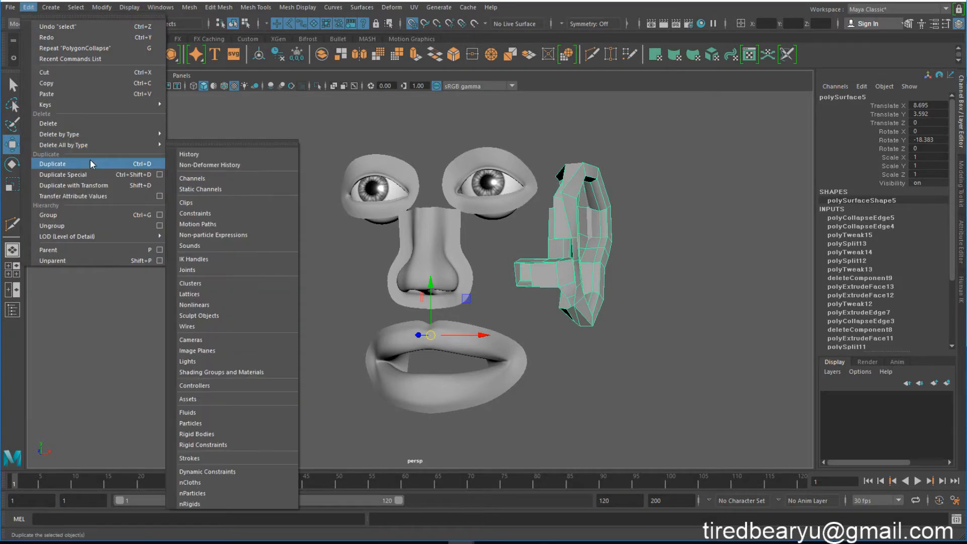
{"action": "left_click", "coordinate": [90, 162]}
{"action": "left_click_drag", "start_coordinate": [554, 243], "coordinate": [580, 258], "text": "alt"}
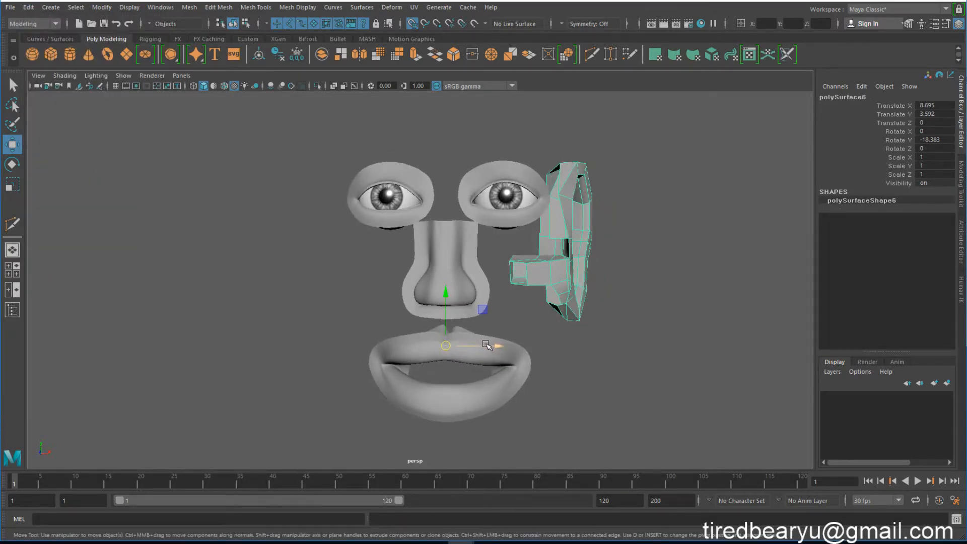
{"action": "left_click", "coordinate": [413, 28]}
{"action": "left_click_drag", "start_coordinate": [496, 347], "coordinate": [535, 309]}
{"action": "key", "text": "ctrl+z"}
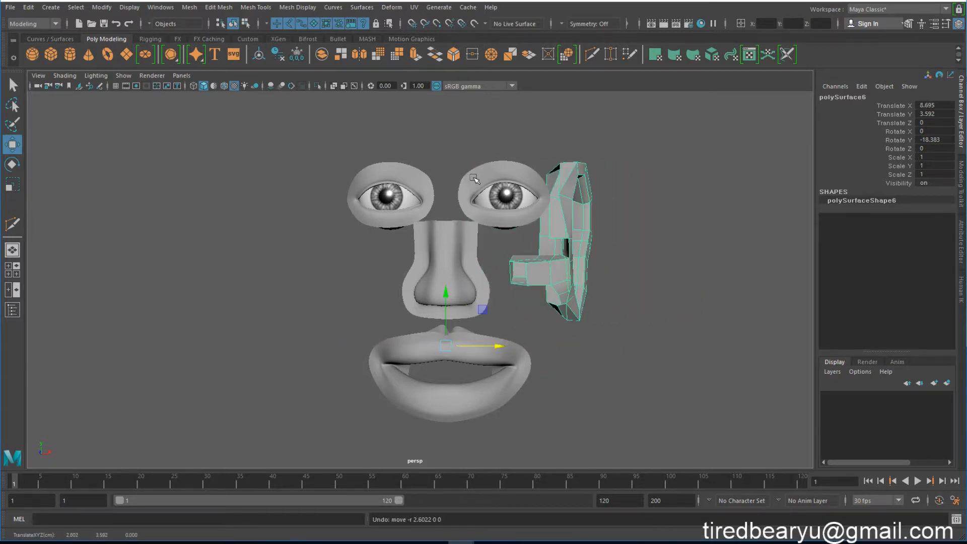
{"action": "left_click_drag", "start_coordinate": [517, 270], "coordinate": [527, 326], "text": "alt"}
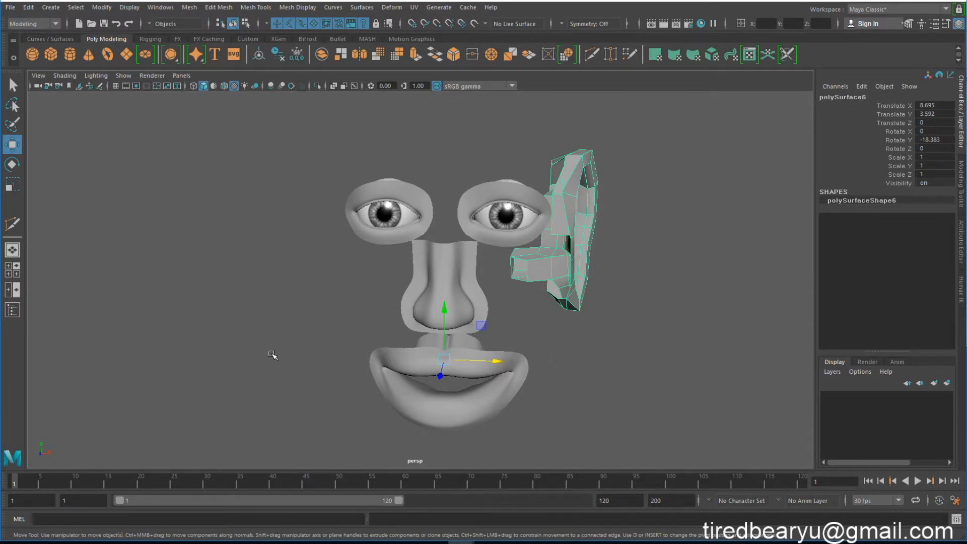
- Try to mirror the duplicated ear by setting its Scale X to -1, and undo it
{"action": "left_click", "coordinate": [895, 157]}
{"action": "left_click", "coordinate": [932, 157]}
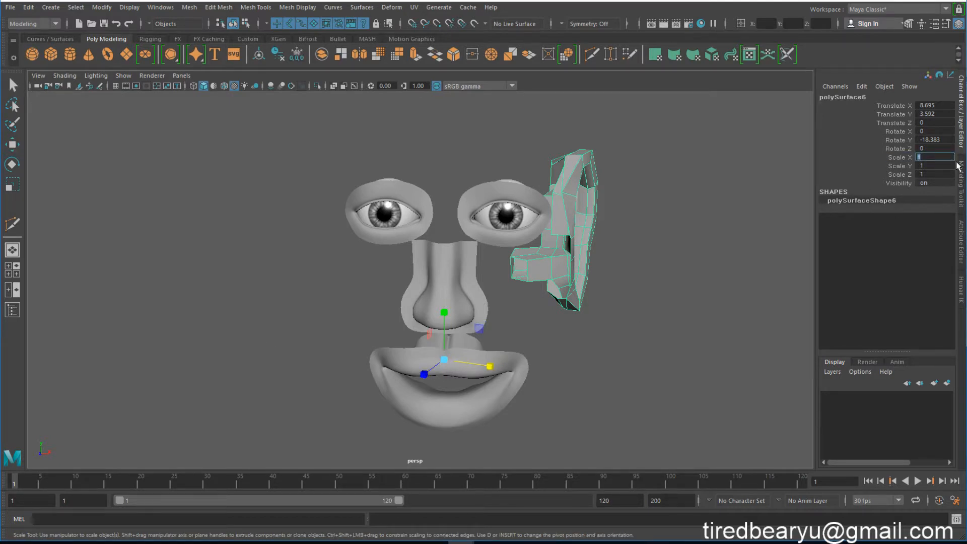
{"action": "type", "text": "-1"}
{"action": "key", "text": "Return"}
{"action": "left_click_drag", "start_coordinate": [682, 196], "coordinate": [624, 265], "text": "alt"}
{"action": "key", "text": "ctrl+z"}
- Discard the duplicated ear and select the original ear beside the eyes
{"action": "key", "text": "w"}
{"action": "key", "text": "e"}
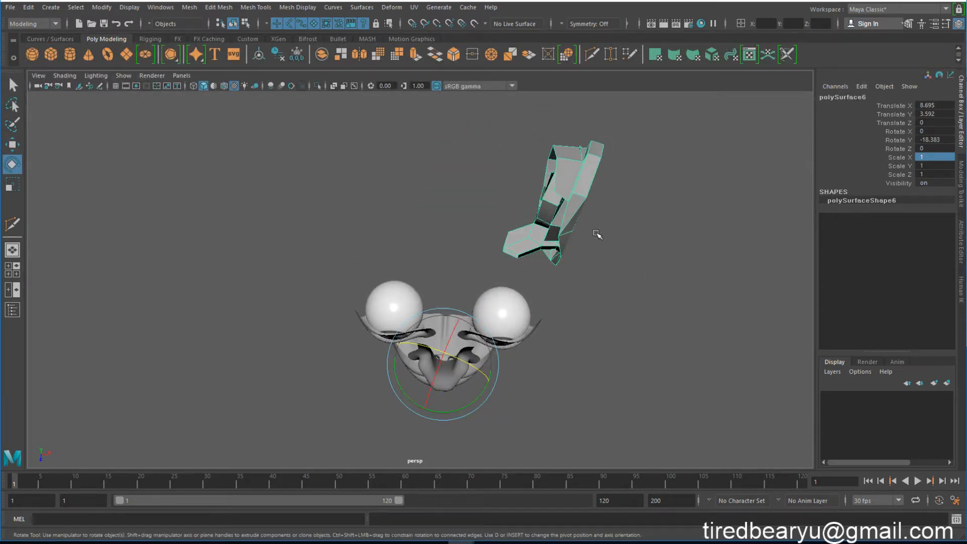
{"action": "left_click_drag", "start_coordinate": [489, 378], "coordinate": [544, 317], "text": "alt"}
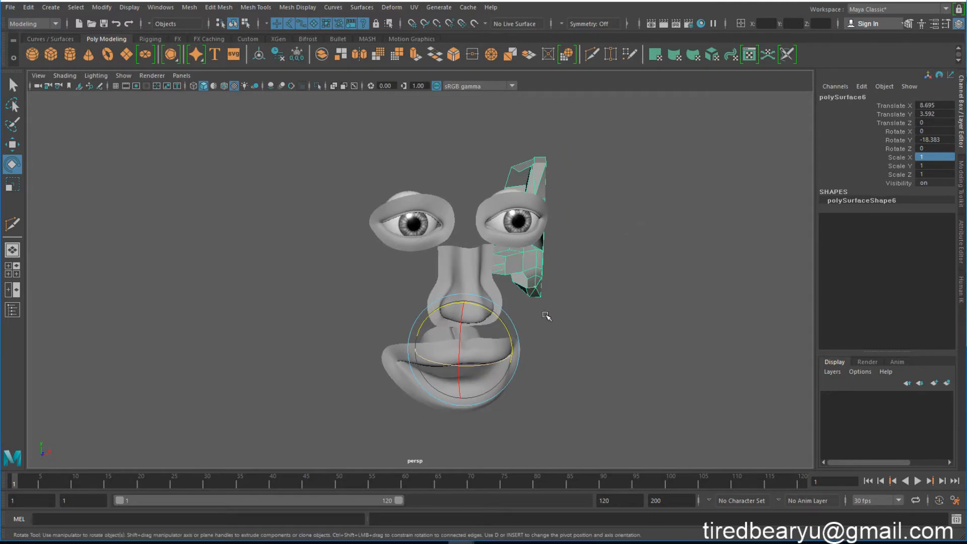
{"action": "left_click_drag", "start_coordinate": [548, 215], "coordinate": [558, 221], "text": "alt"}
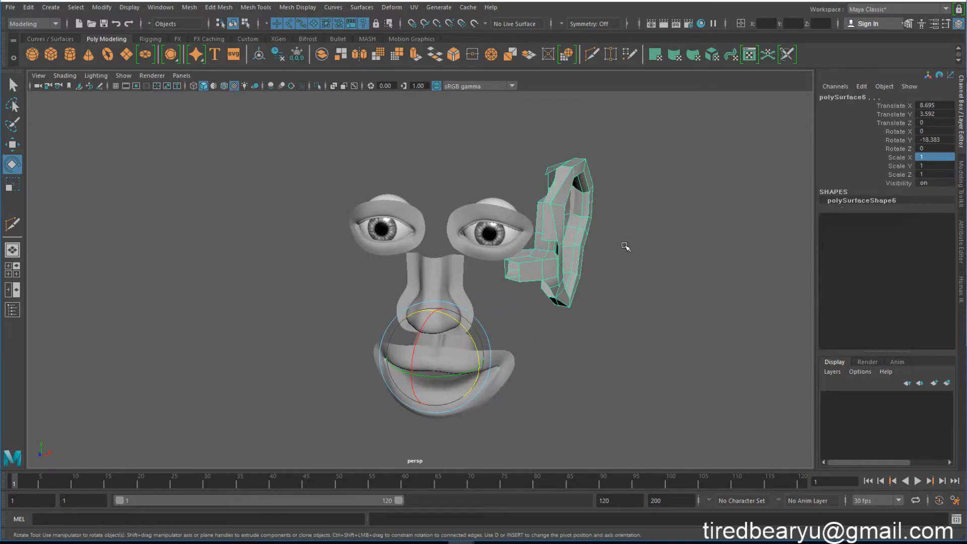
{"action": "left_click", "coordinate": [511, 193]}
{"action": "left_click", "coordinate": [564, 209]}
{"action": "left_click", "coordinate": [529, 207]}
{"action": "left_click", "coordinate": [570, 216]}
{"action": "left_click_drag", "start_coordinate": [444, 207], "coordinate": [458, 231], "text": "alt"}
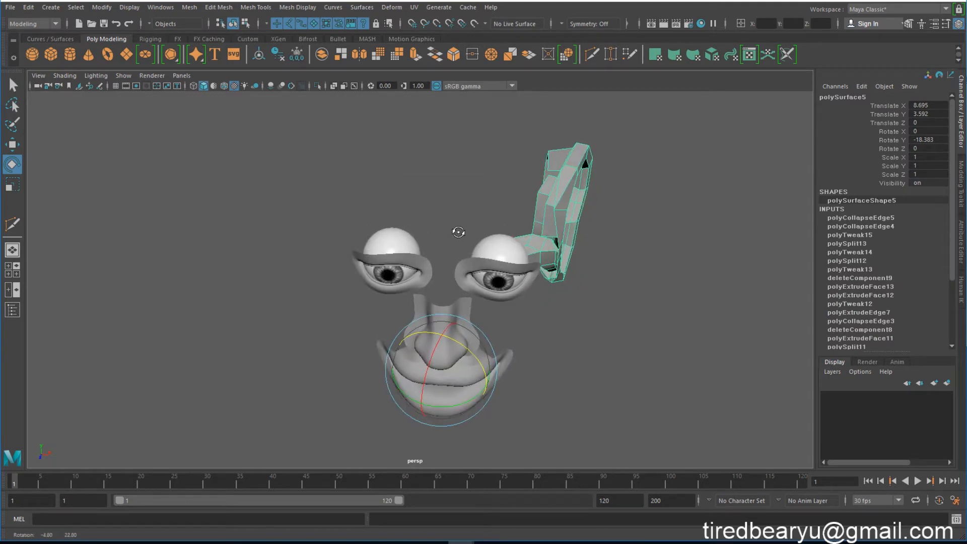
- Freeze the original ear's translate, rotate and scale transformations, with Lock normals set to Never and Preserve normals on
{"action": "left_click", "coordinate": [103, 8]}
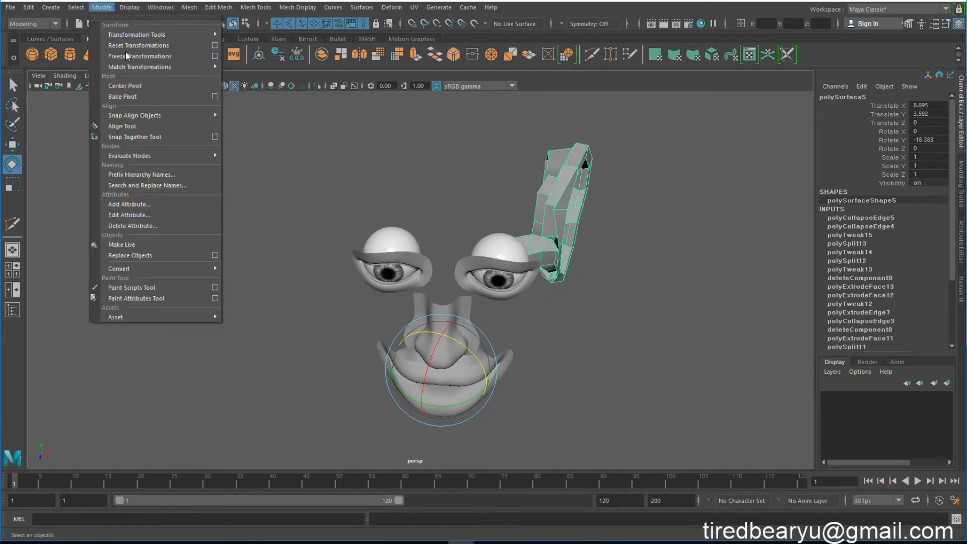
{"action": "left_click", "coordinate": [215, 56]}
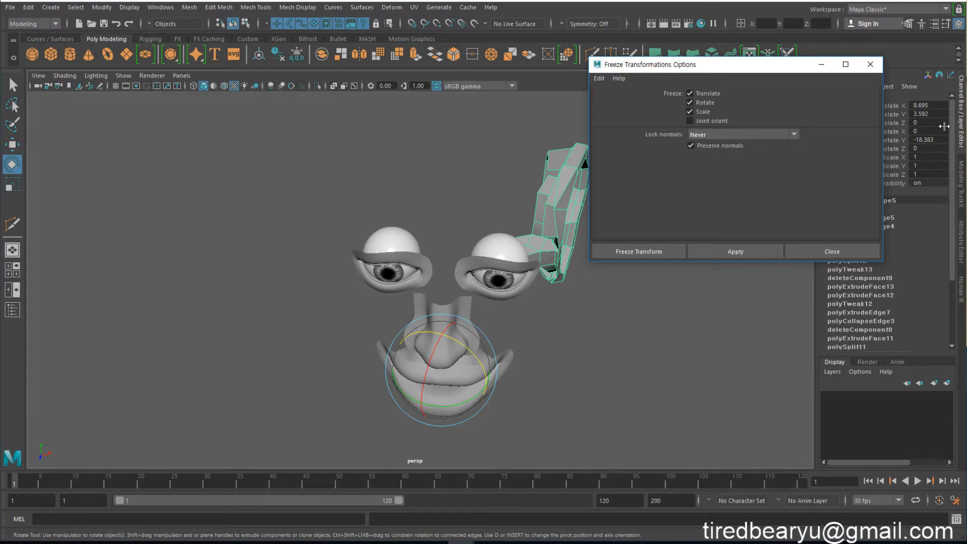
{"action": "left_click", "coordinate": [744, 251]}
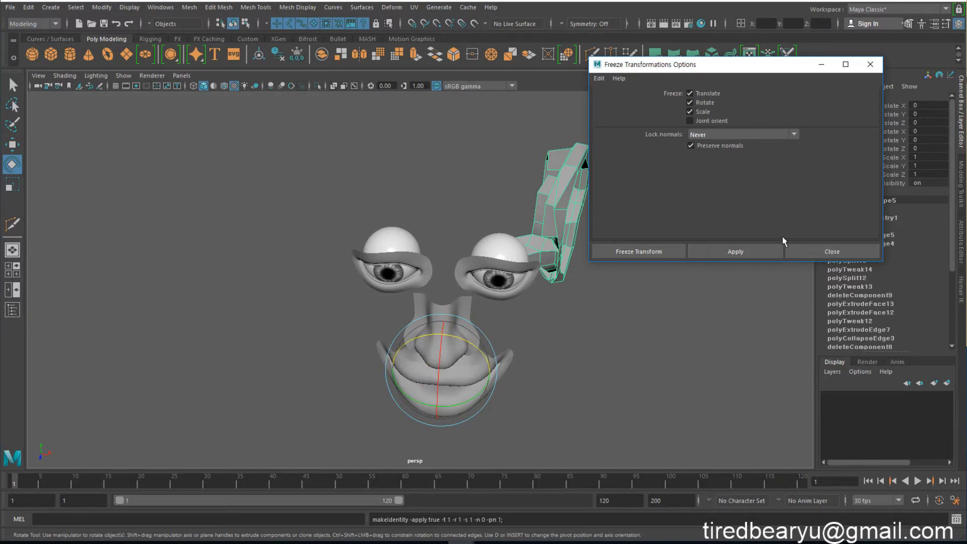
{"action": "left_click", "coordinate": [838, 250]}
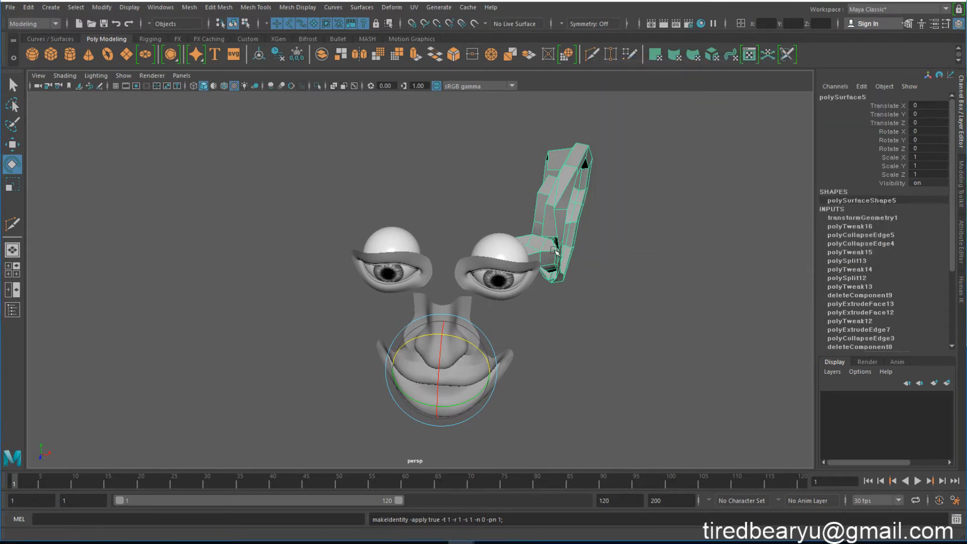
- Duplicate the ear and mirror the copy across the face centre by setting its Scale X to -1
{"action": "left_click_drag", "start_coordinate": [547, 251], "coordinate": [550, 235], "text": "alt"}
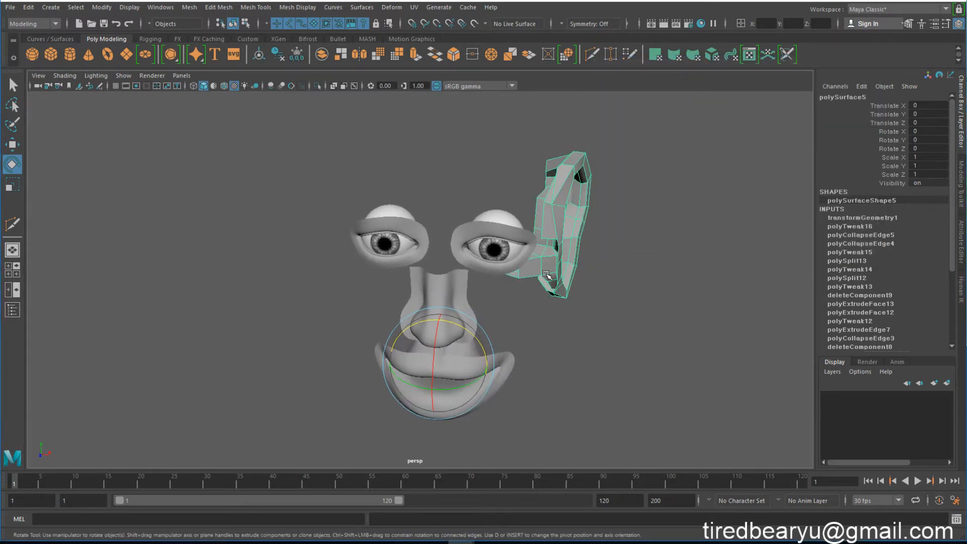
{"action": "key", "text": "ctrl+d"}
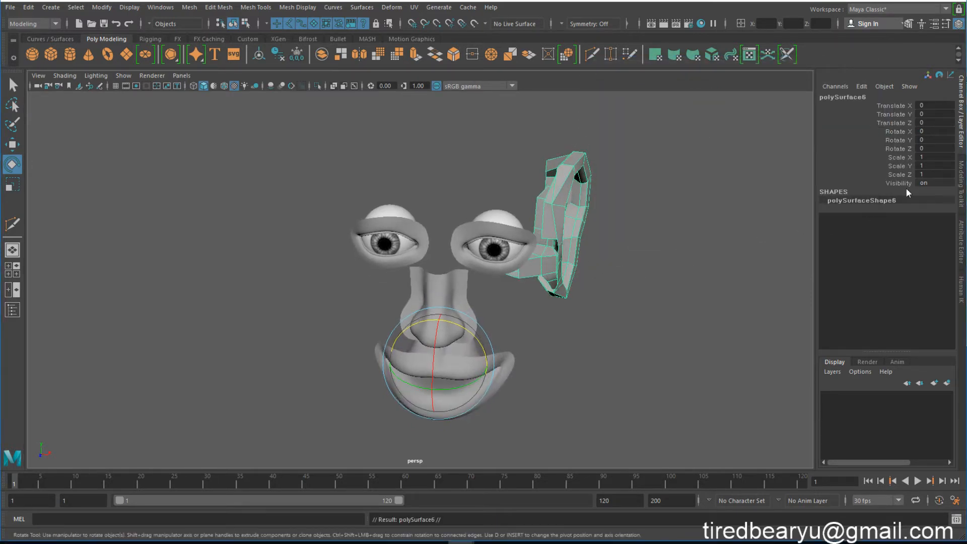
{"action": "left_click", "coordinate": [926, 162]}
{"action": "type", "text": "-1"}
{"action": "key", "text": "Return"}
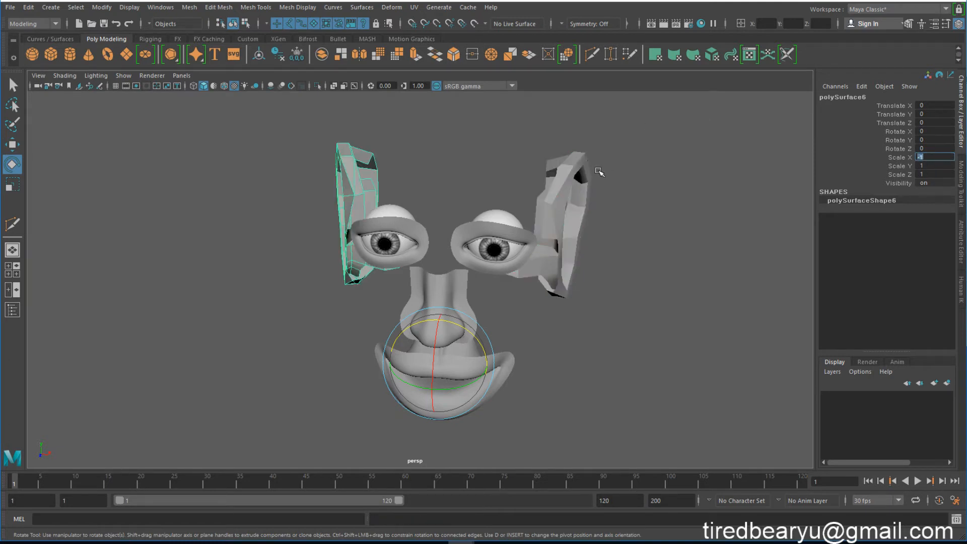
- Select both ears and display them with smooth mesh preview, then clear the selection and view the whole face
{"action": "left_click_drag", "start_coordinate": [558, 249], "coordinate": [693, 221], "text": "alt"}
{"action": "left_click", "coordinate": [675, 269]}
{"action": "left_click_drag", "start_coordinate": [675, 270], "coordinate": [456, 299], "text": "alt"}
{"action": "left_click", "coordinate": [533, 254]}
{"action": "left_click_drag", "start_coordinate": [533, 255], "coordinate": [520, 255], "text": "alt"}
{"action": "left_click", "coordinate": [517, 254], "text": "shift"}
{"action": "left_click", "coordinate": [469, 246]}
{"action": "left_click", "coordinate": [507, 296], "text": "shift"}
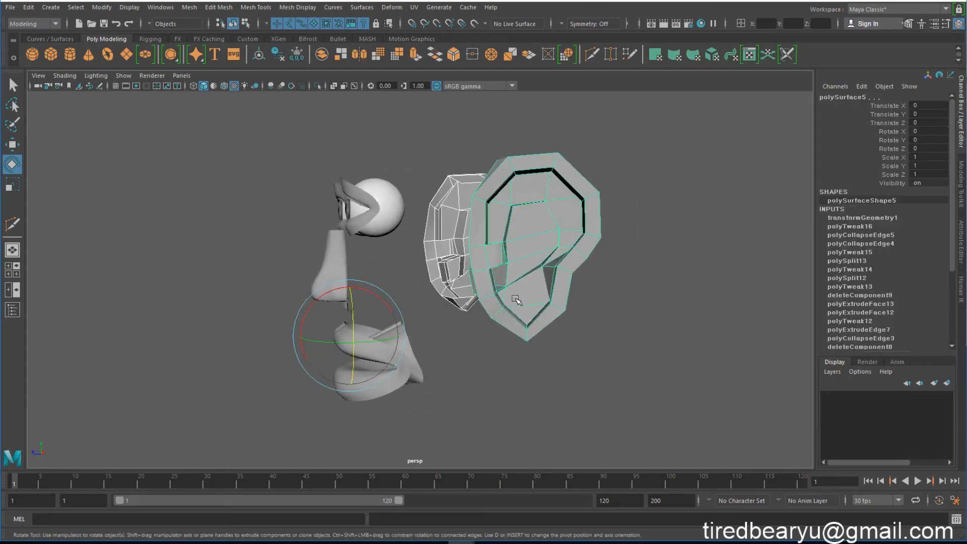
{"action": "key", "text": "3"}
{"action": "left_click", "coordinate": [615, 343]}
{"action": "middle_click_drag", "start_coordinate": [615, 343], "coordinate": [625, 341], "text": "alt"}
{"action": "left_click_drag", "start_coordinate": [625, 342], "coordinate": [646, 282], "text": "alt"}
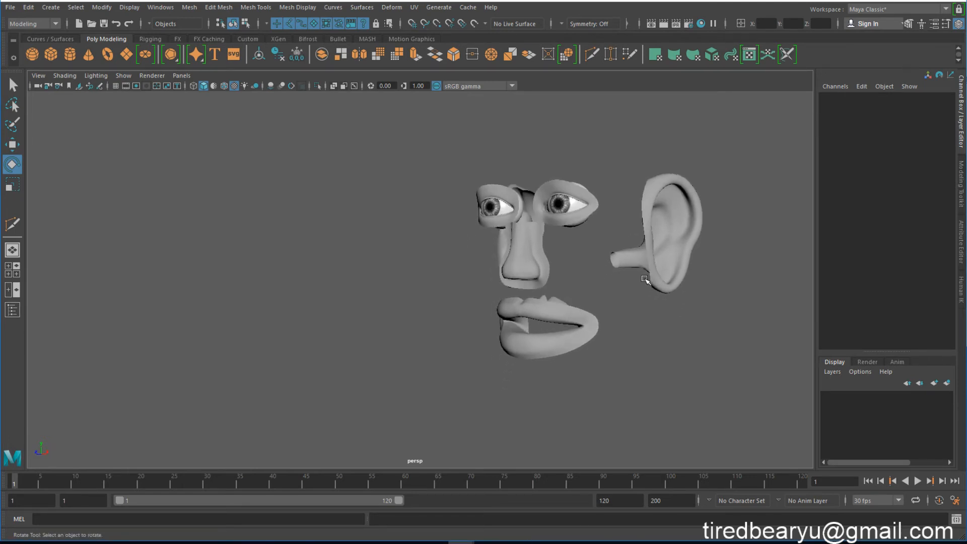